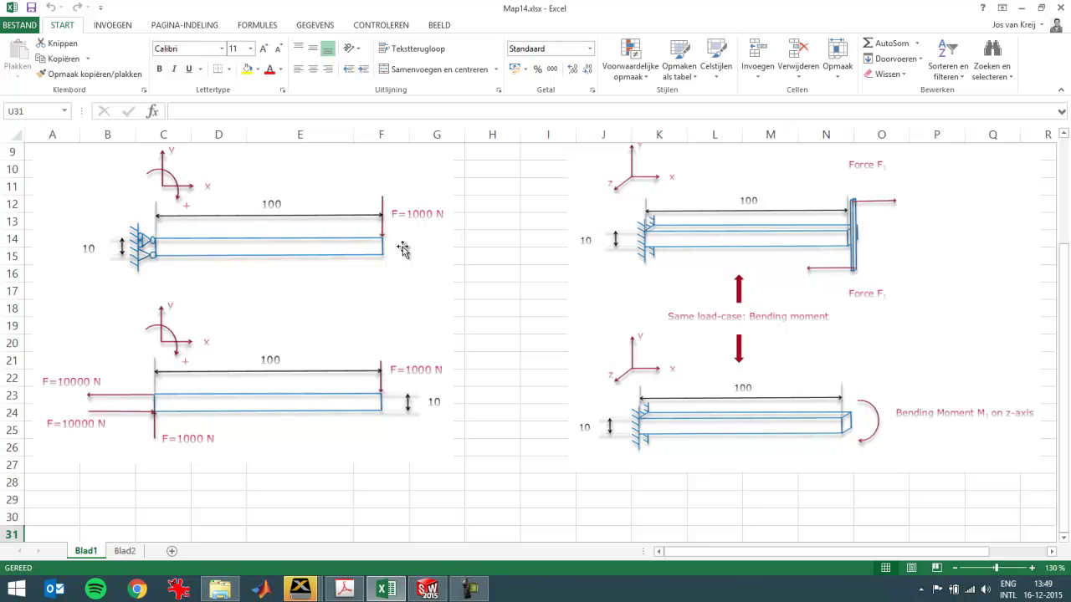
Go to the Blad2 sheet, which holds the cantilever bending-stress hand calculation
click(126, 550)
Scroll past the 600 N/mm² derivation, then switch over to SOLIDWORKS
scroll(193, 445, down, 1)
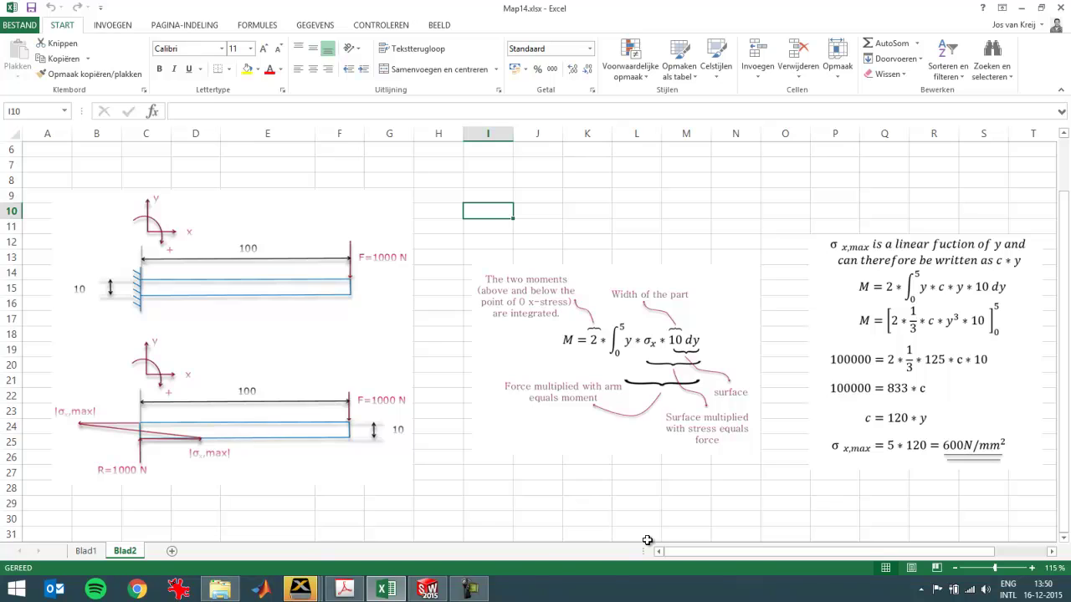
click(433, 591)
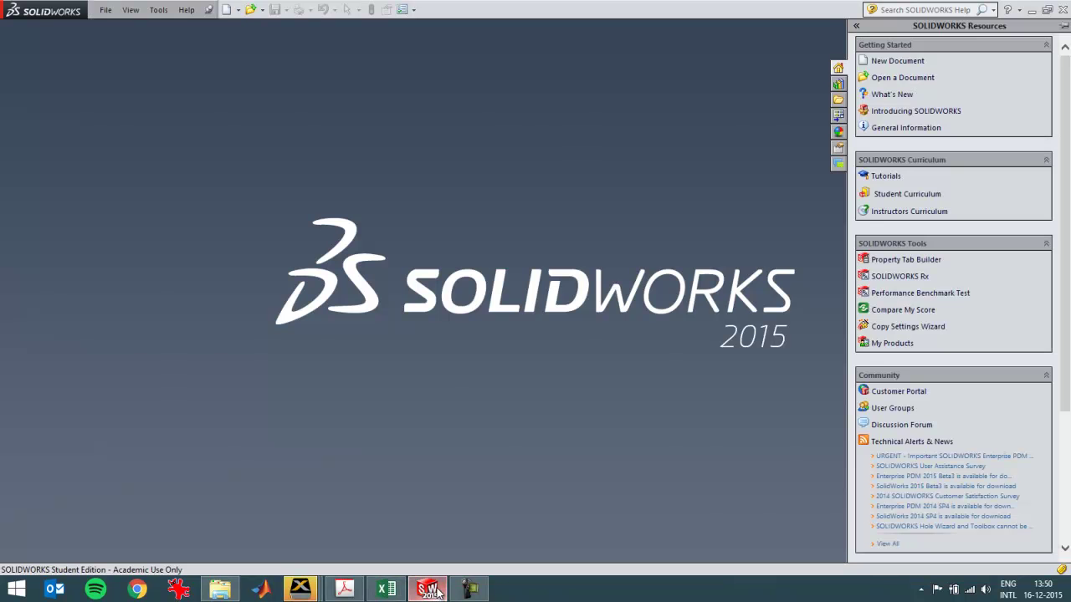
Create a new part and start a sketch on the Right Plane
click(227, 10)
click(477, 444)
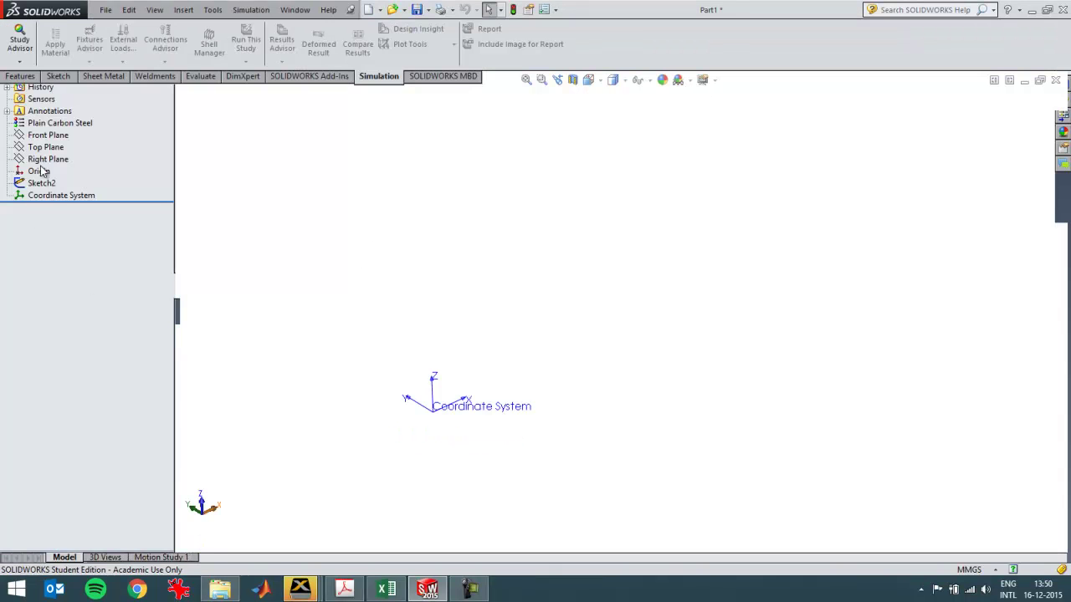
click(41, 149)
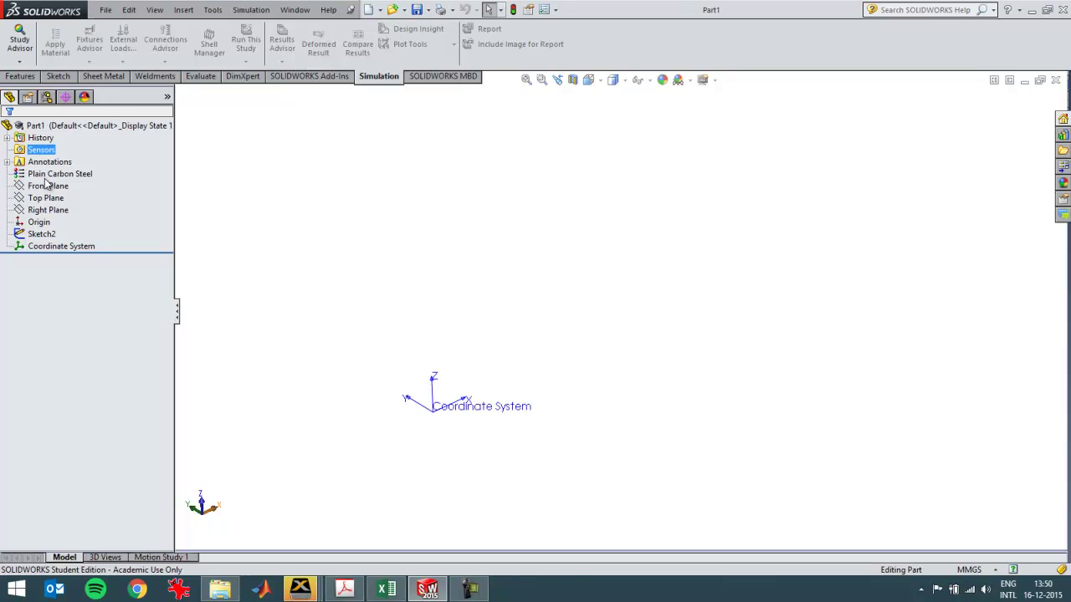
click(49, 210)
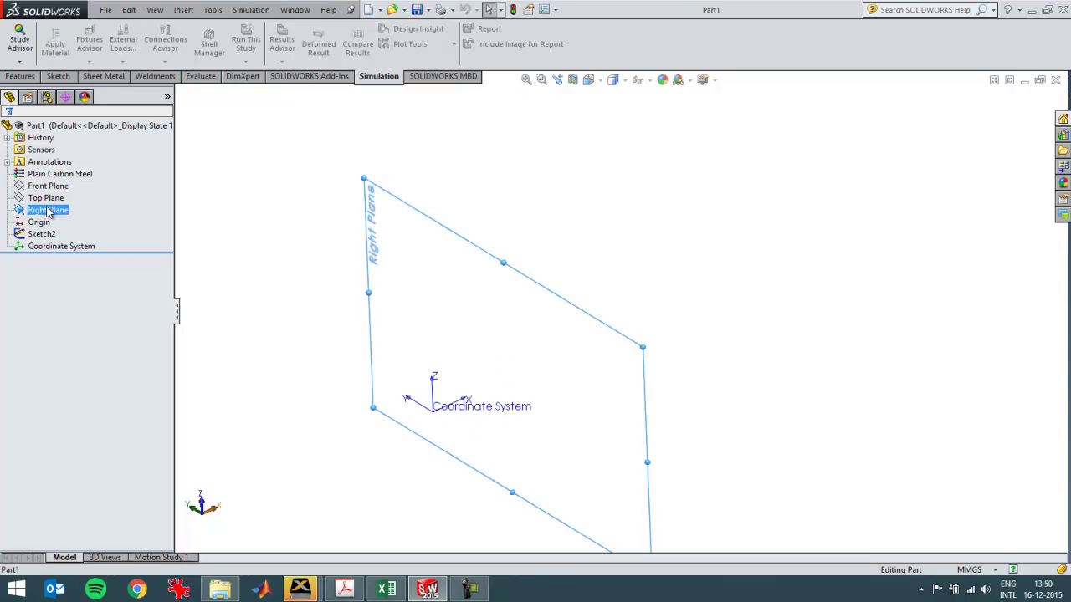
click(58, 76)
click(19, 39)
Draw a center rectangle around the origin
click(86, 43)
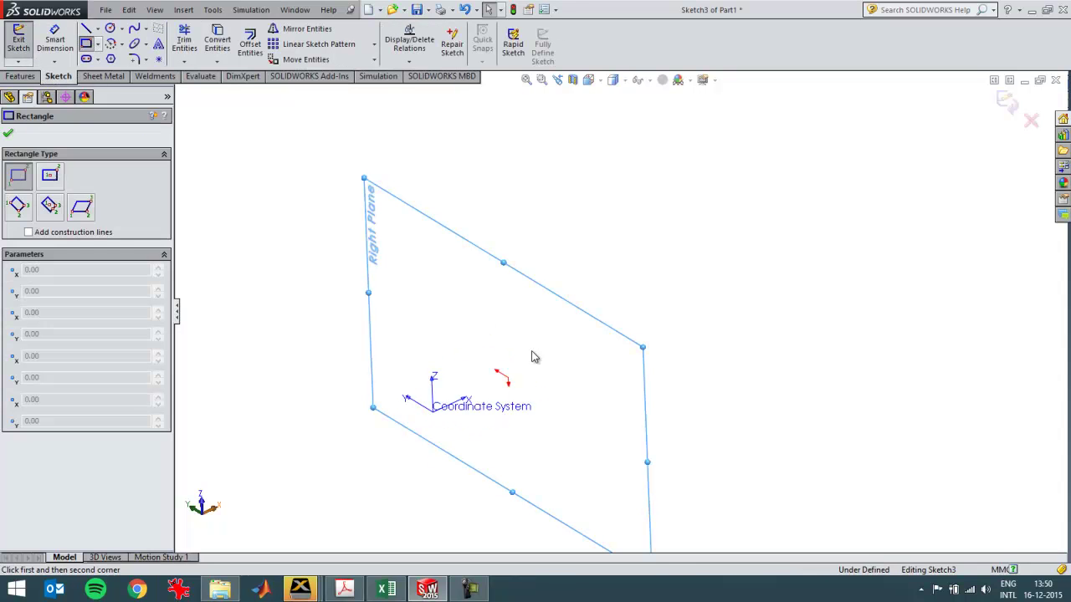
click(50, 174)
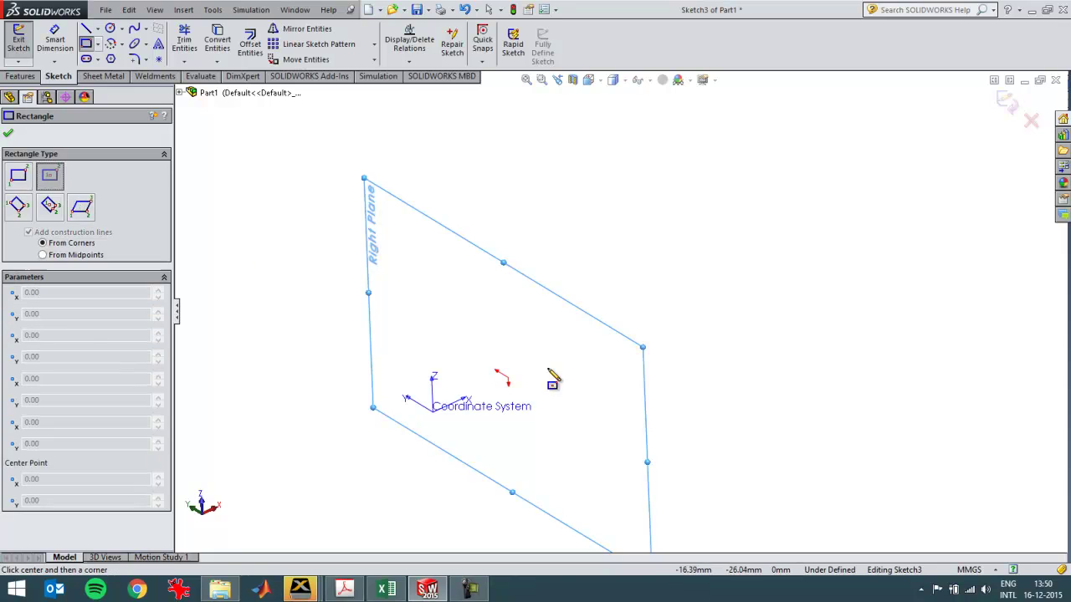
click(508, 378)
click(531, 341)
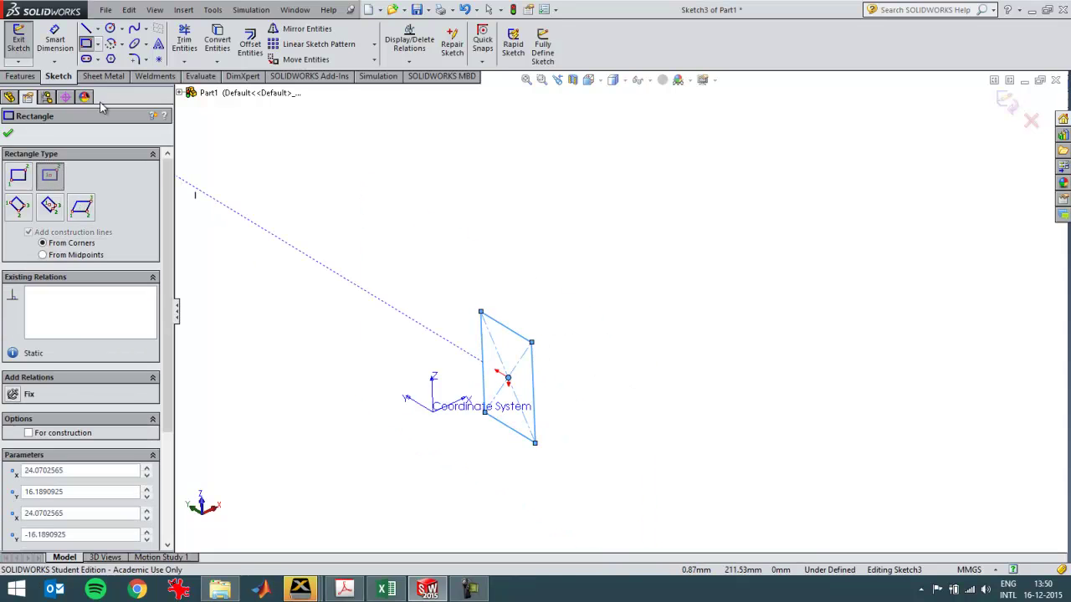
Dimension the rectangle's top edge to 10 mm
click(65, 51)
click(512, 330)
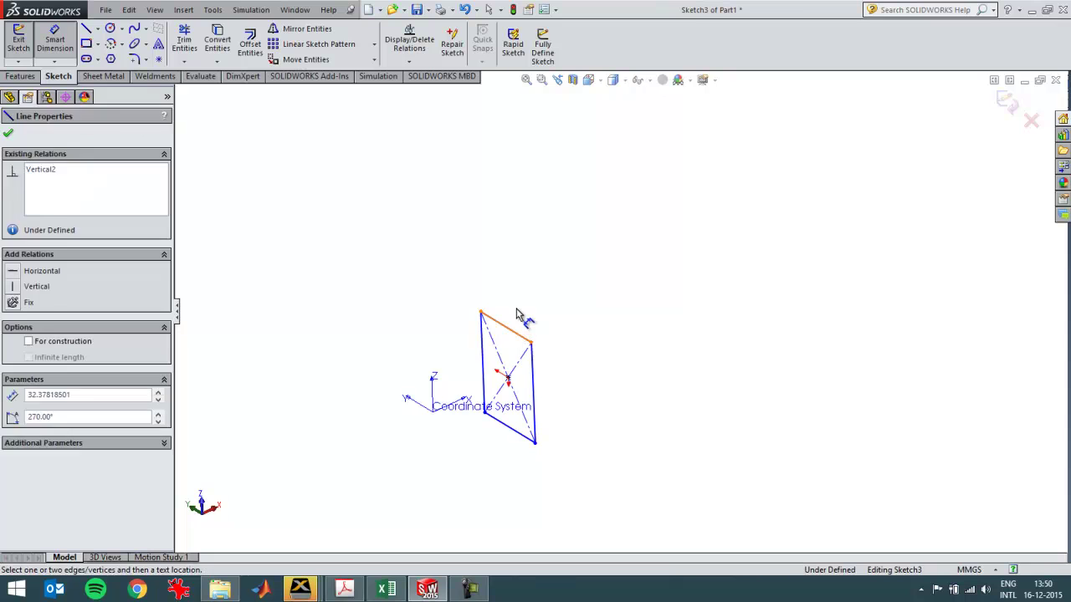
click(517, 315)
text(10)
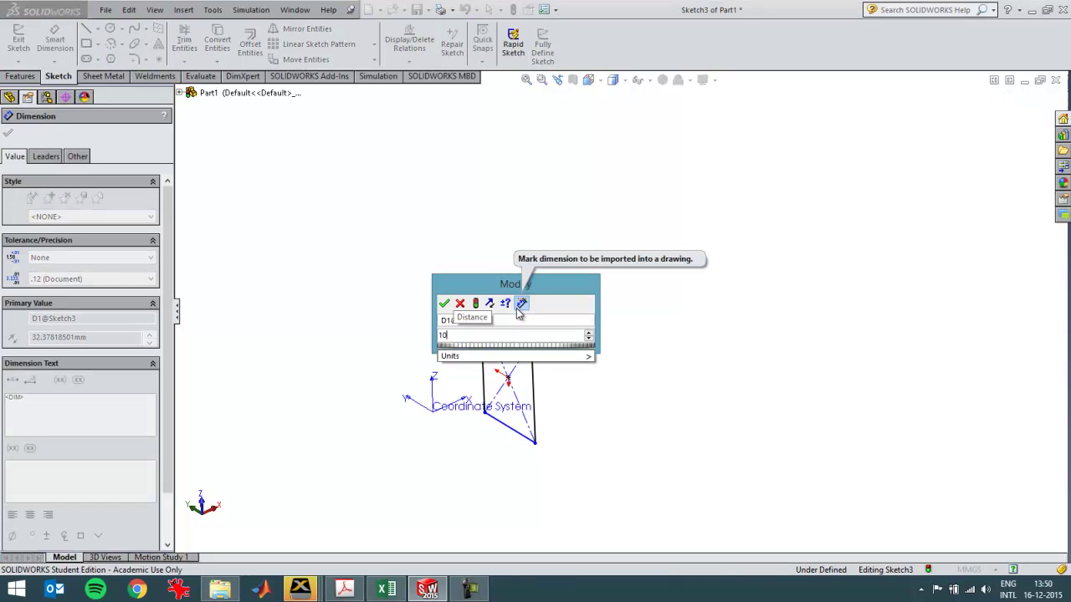
key(Escape)
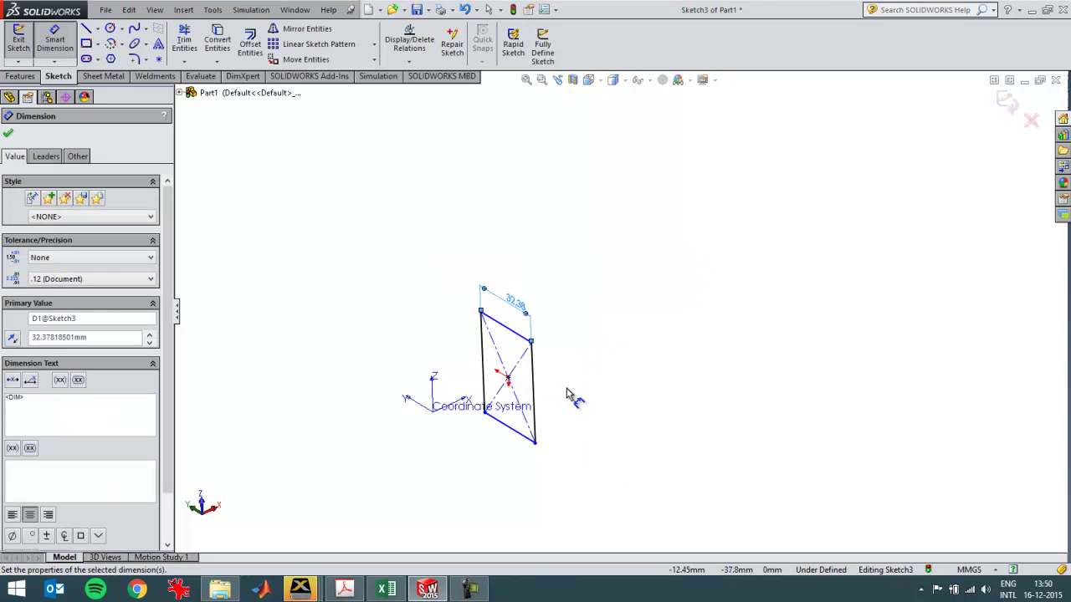
click(569, 395)
click(516, 303)
click(517, 306)
text(1)
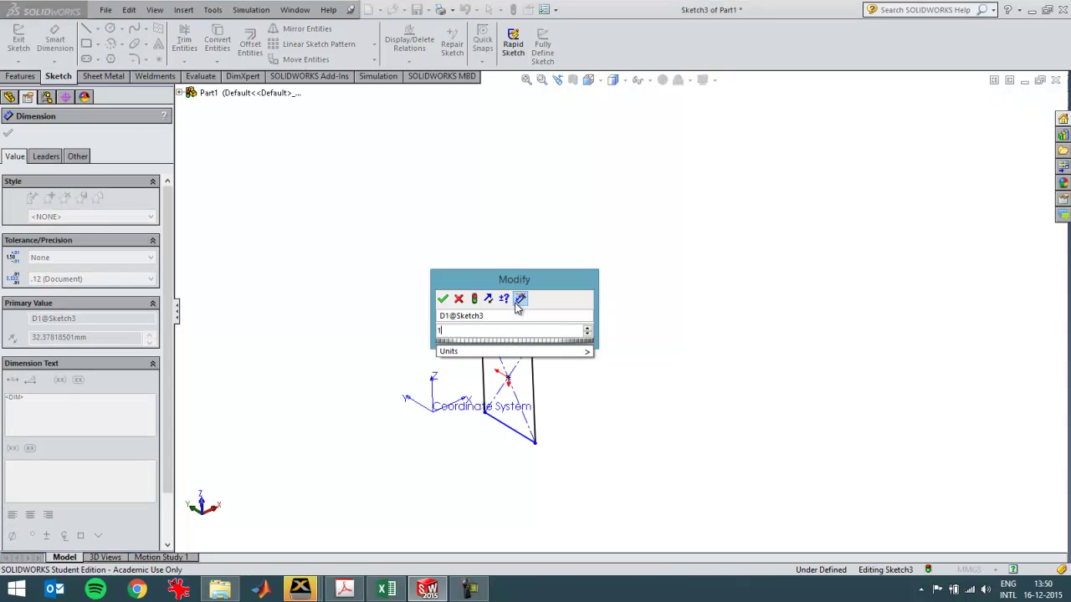
text(0)
key(Return)
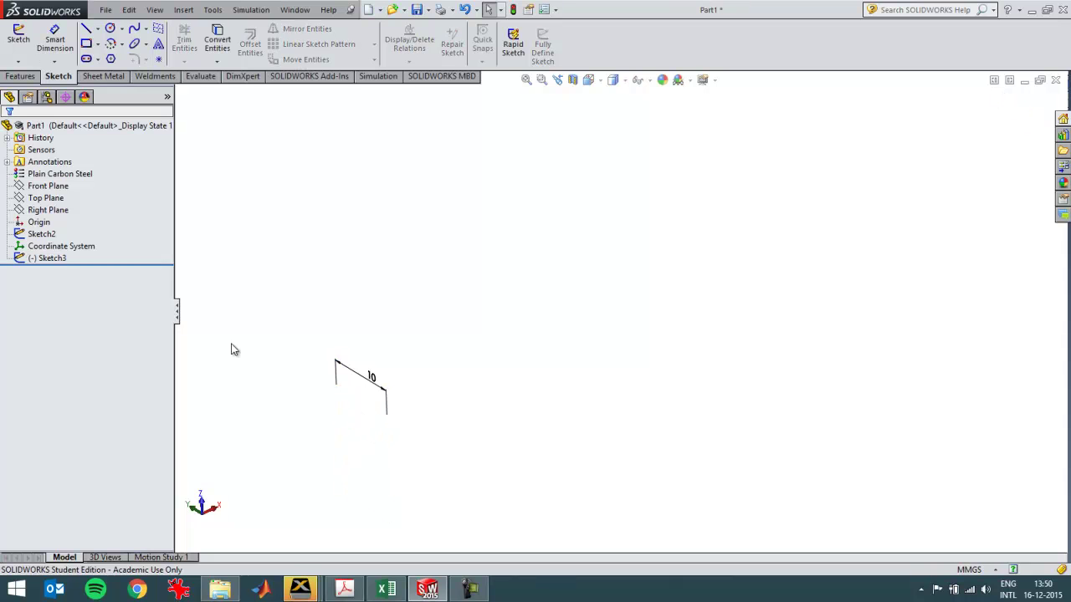
Edit Sketch3 and make the top and right edges equal, forming a 10 mm square
click(55, 258)
right_click(54, 257)
click(64, 217)
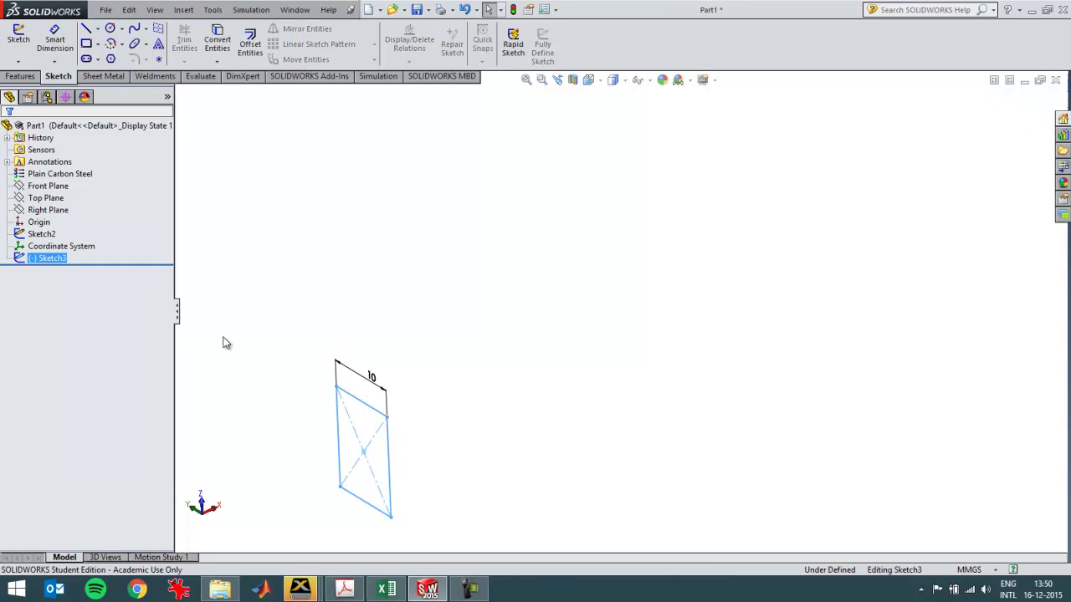
click(369, 405)
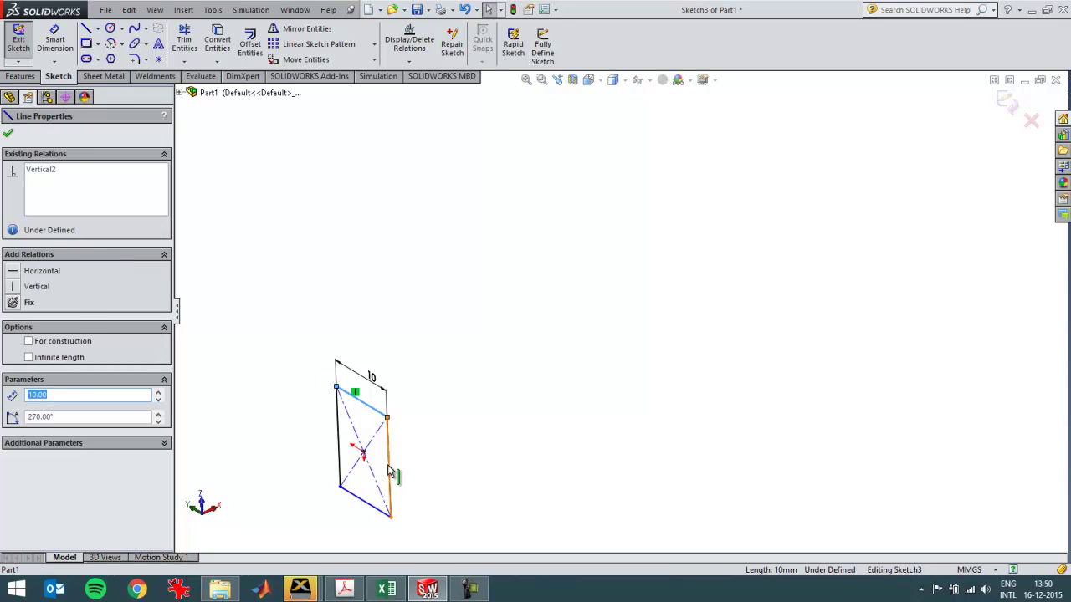
ctrl+click(390, 471)
click(17, 428)
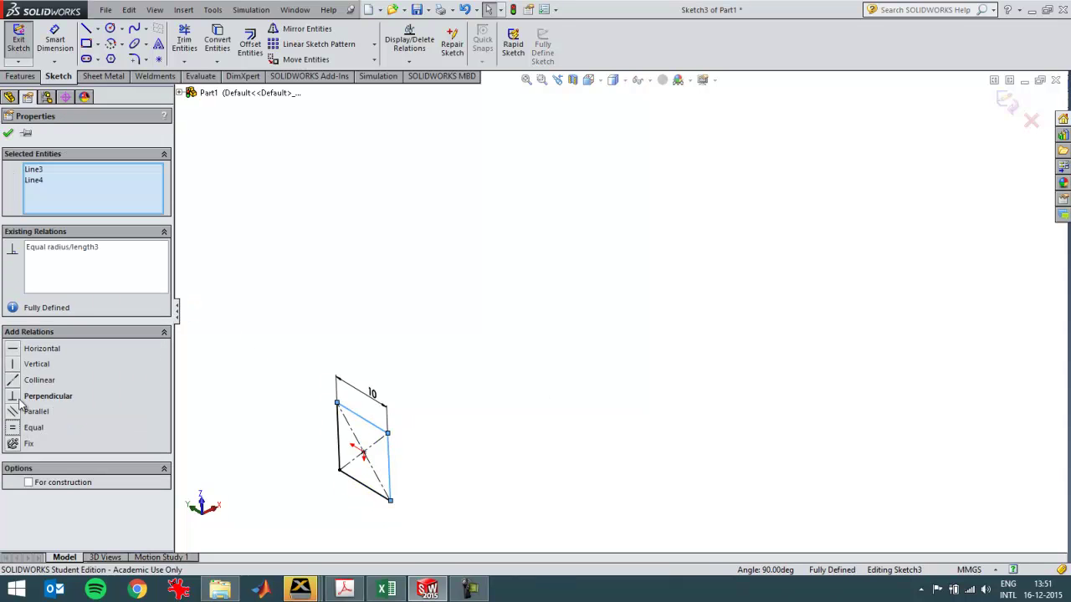
click(8, 133)
Extrude the square sketch 100 mm into a solid bar
click(20, 76)
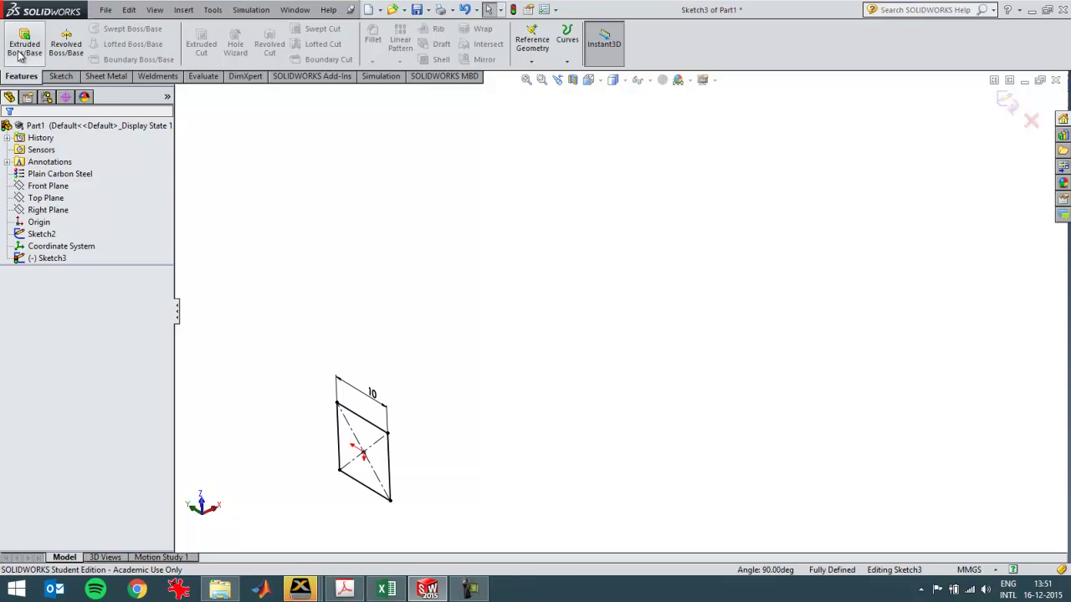
click(18, 55)
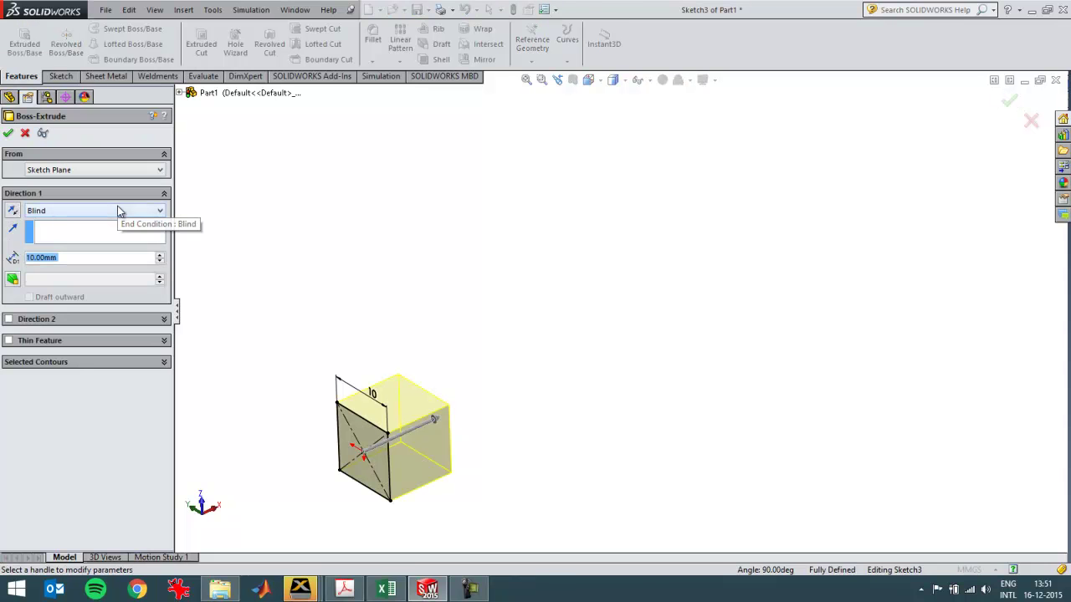
text(100)
key(Return)
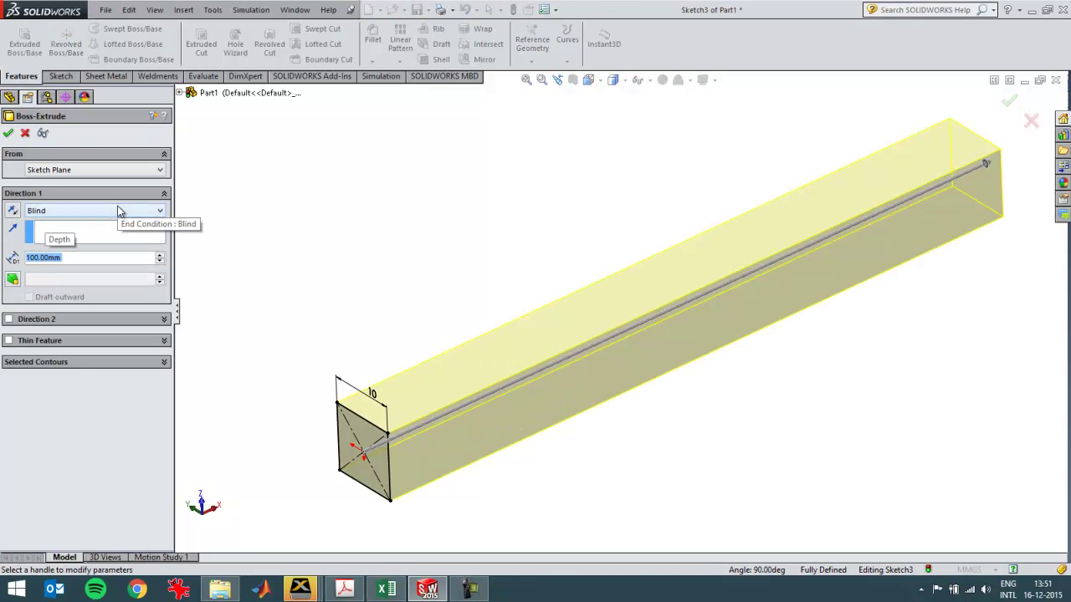
click(8, 134)
click(159, 557)
right_click(176, 555)
Create a new static study and fix the bar's square end face
click(198, 531)
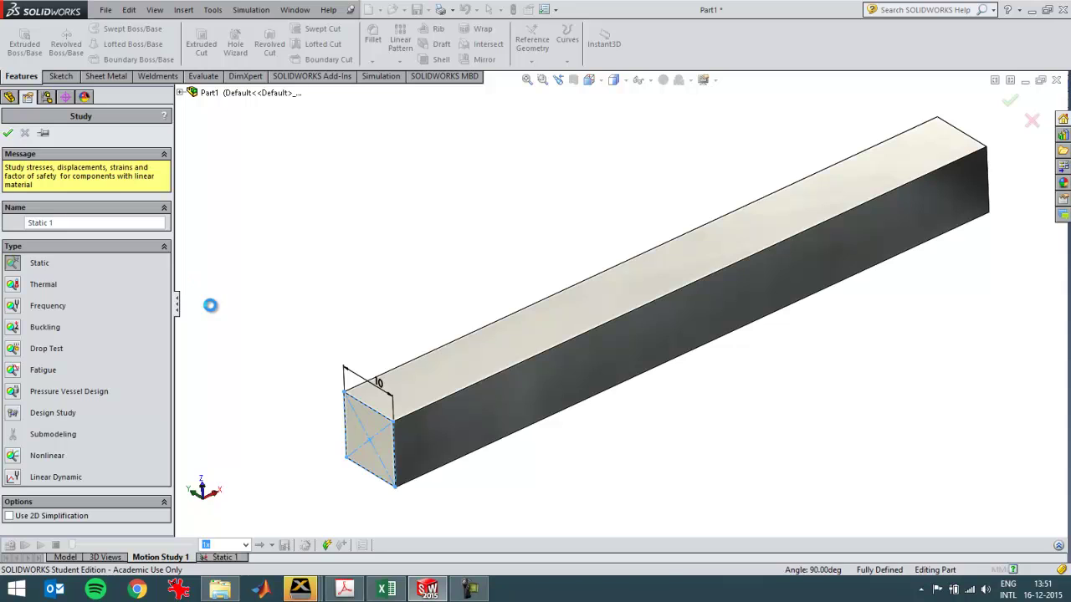
click(376, 440)
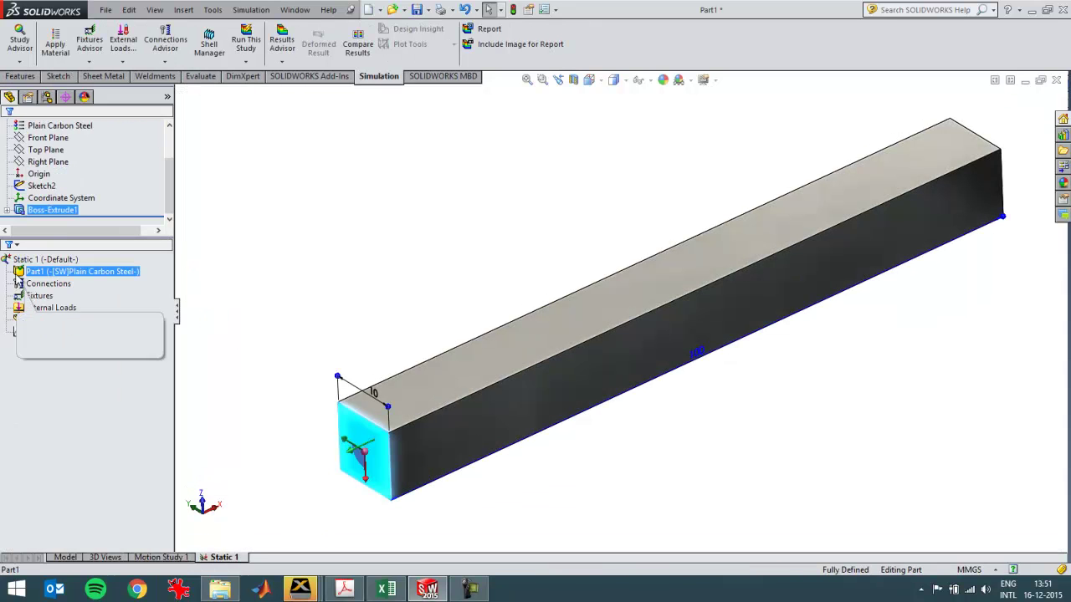
right_click(39, 295)
click(76, 328)
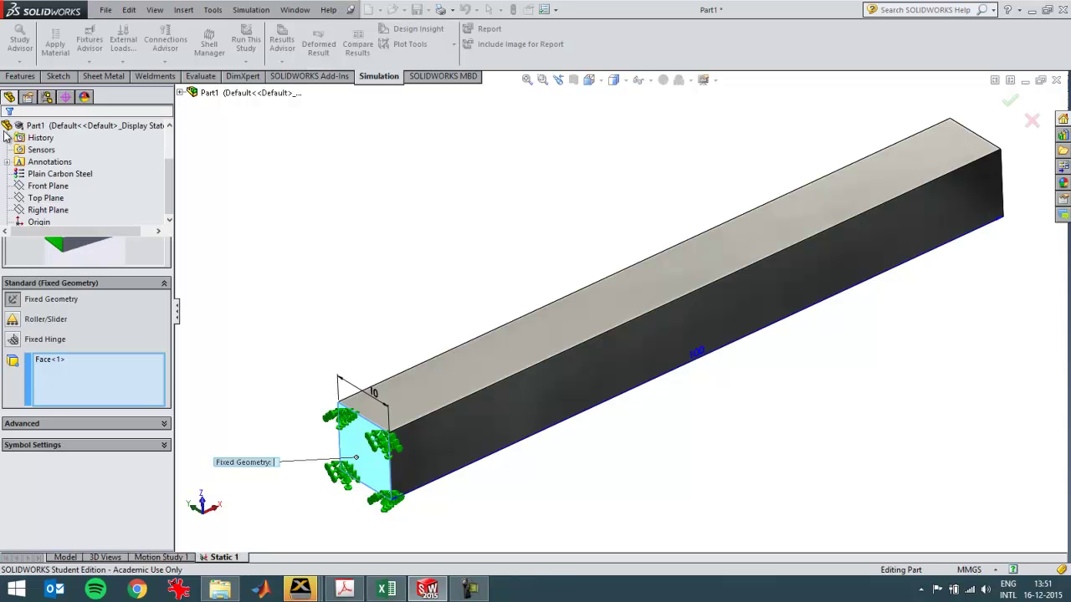
key(Return)
scroll(676, 287, down, 5)
middle_drag(675, 287, 655, 318)
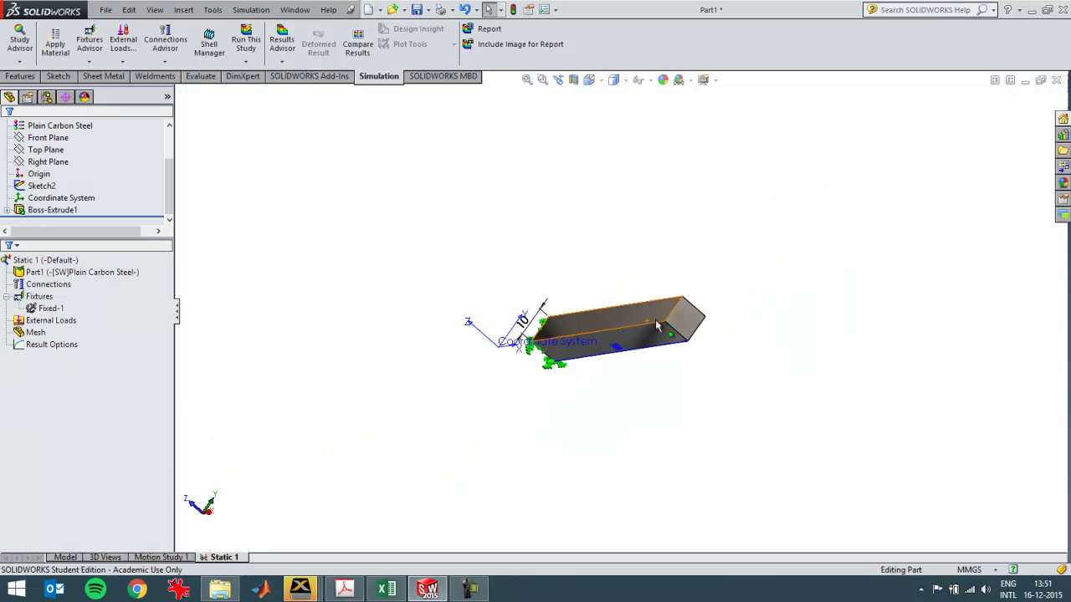
Apply a 1000 N force on the free end, directed along a bar edge
right_click(58, 317)
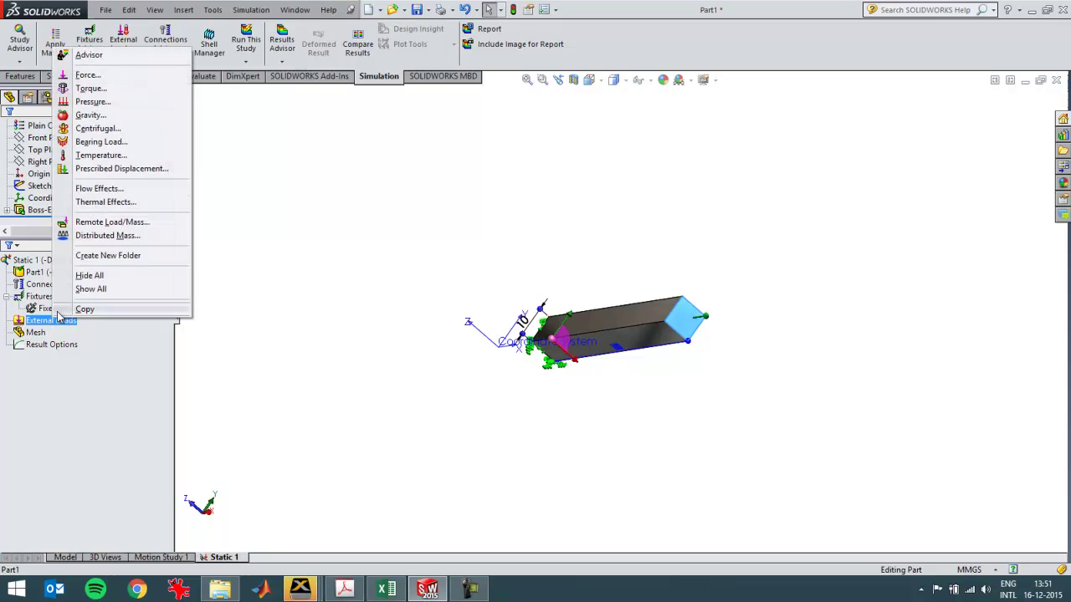
click(88, 74)
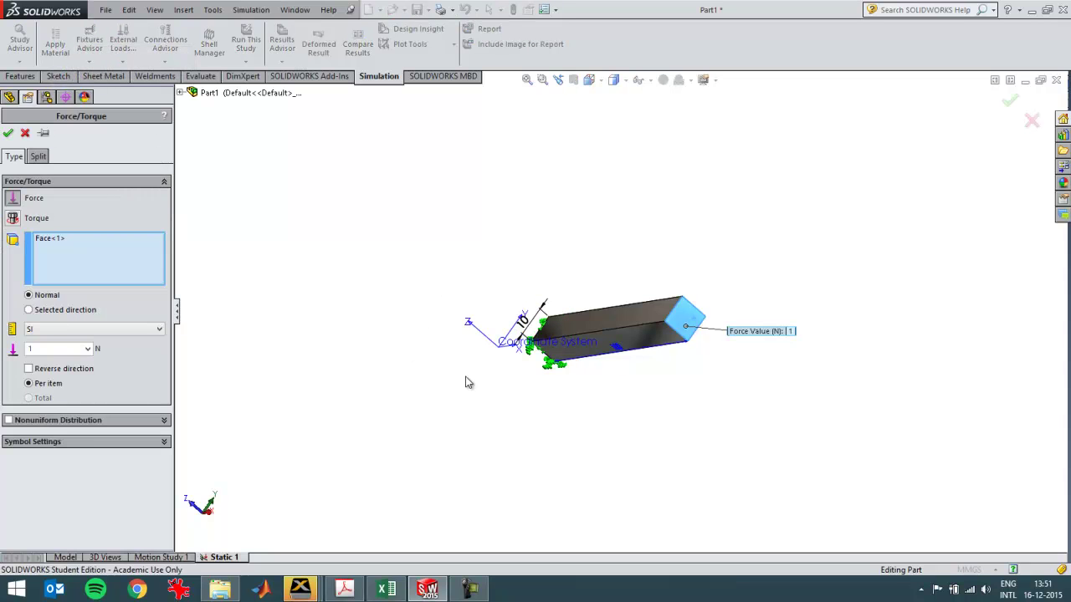
click(50, 311)
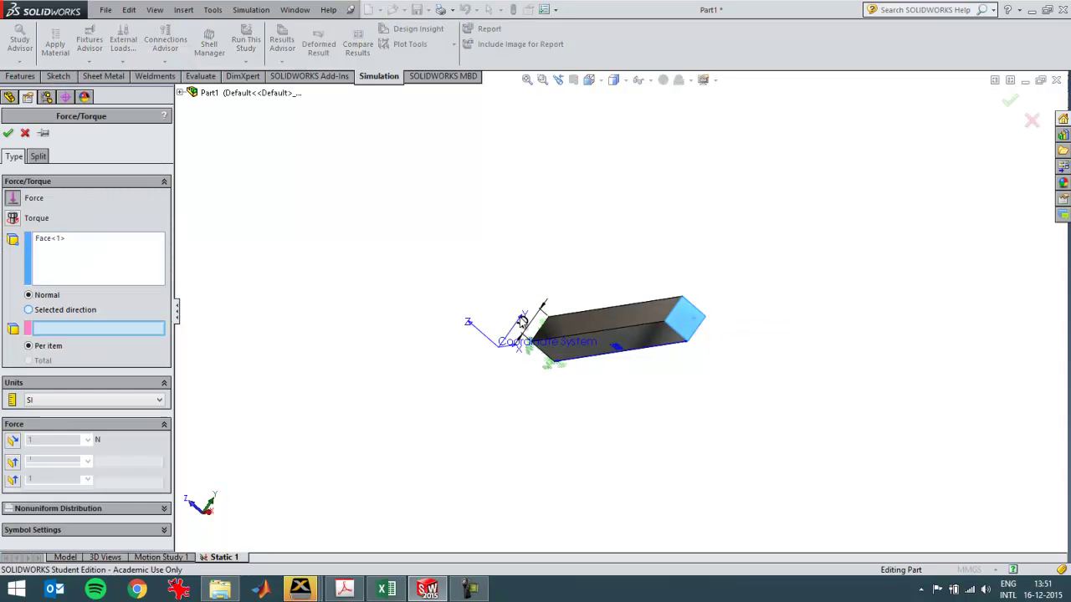
click(680, 338)
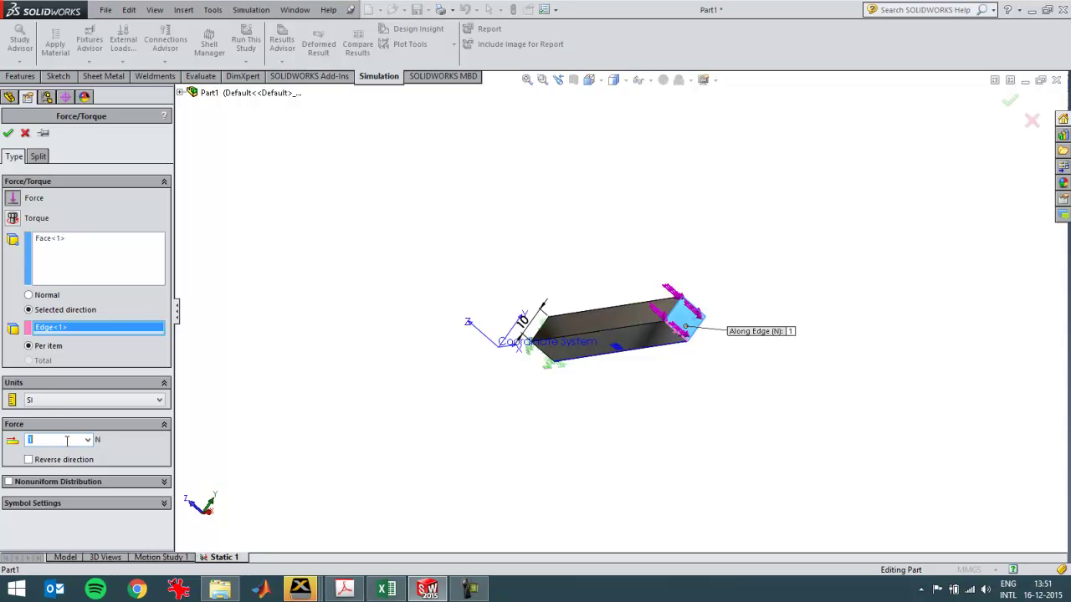
text(000)
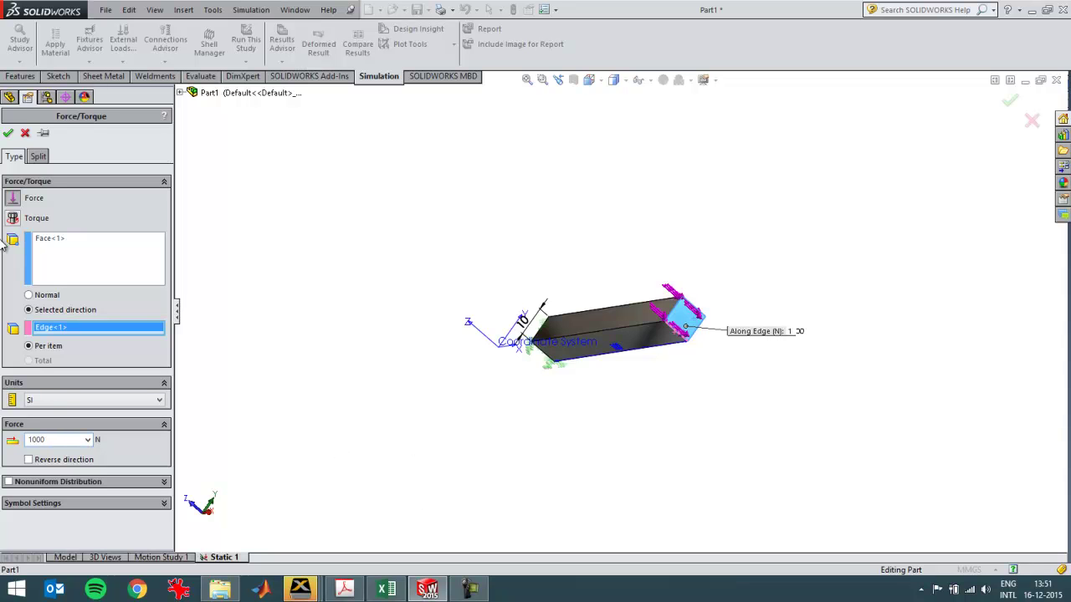
click(7, 133)
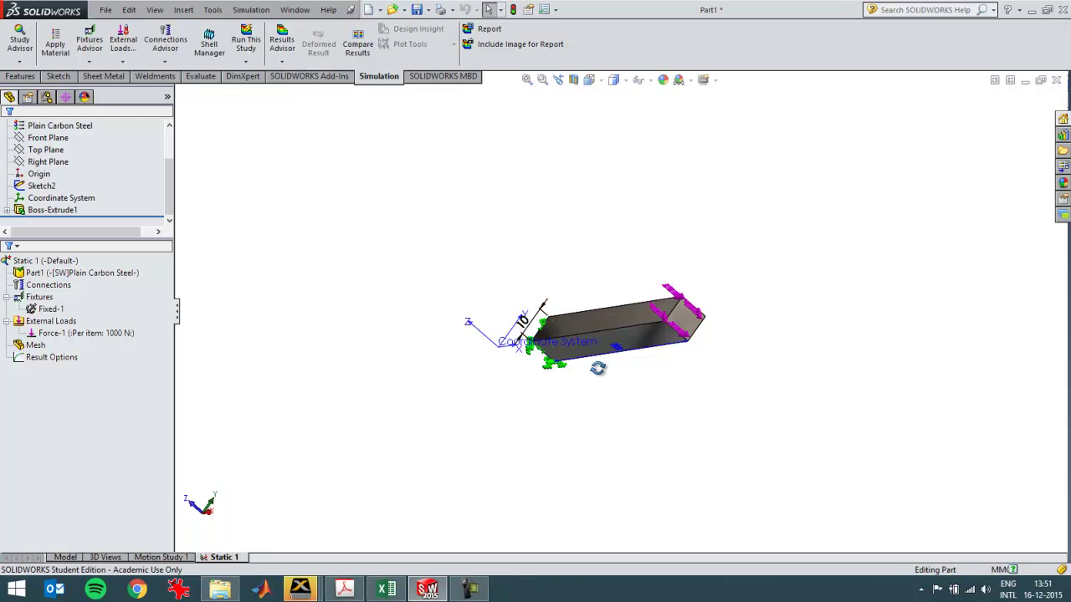
key(ctrl+6)
Save the part, replacing the existing Part1.SLDPRT
middle_drag(670, 353, 640, 373)
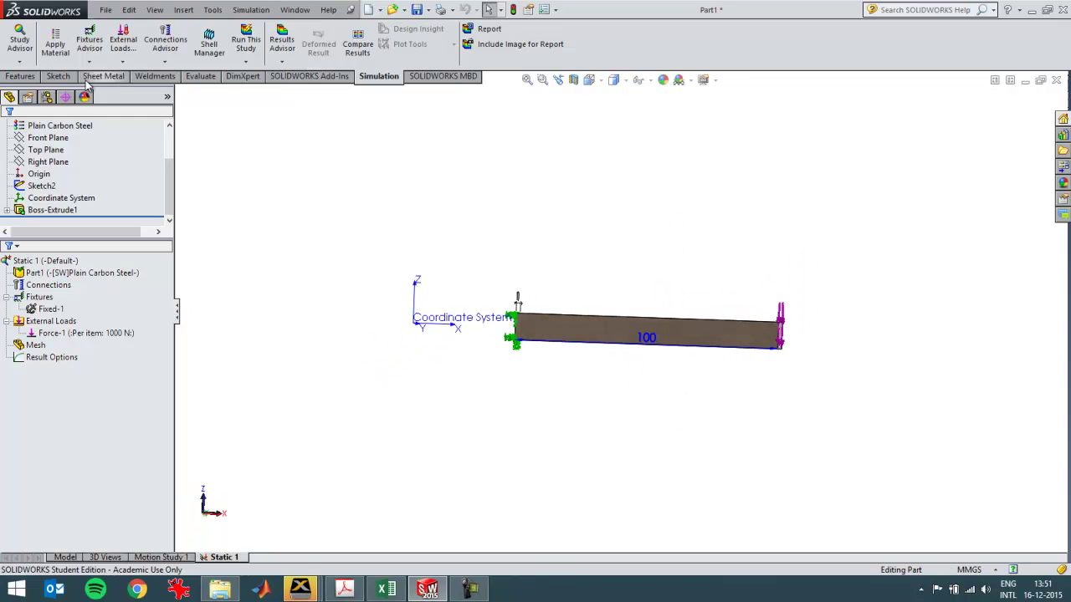
click(106, 9)
click(128, 122)
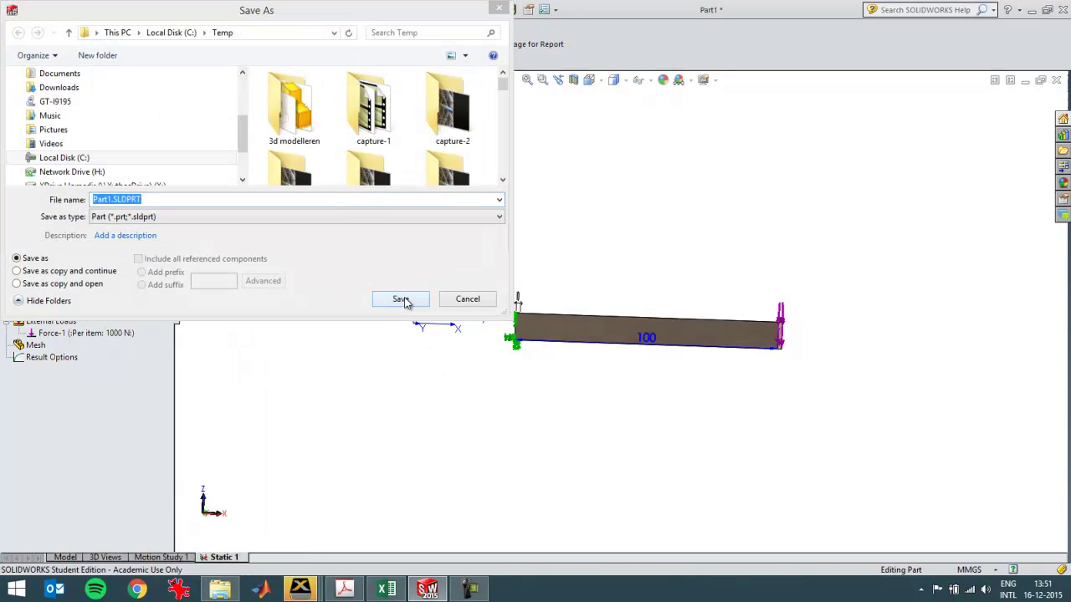
click(405, 300)
click(568, 295)
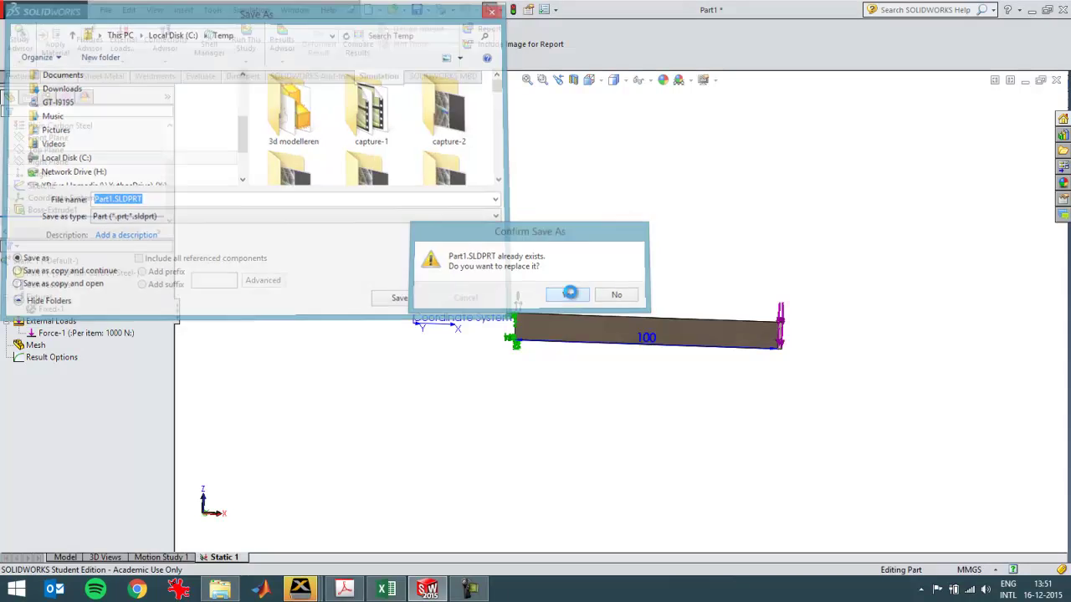
Run the Static 1 study
click(64, 263)
right_click(63, 266)
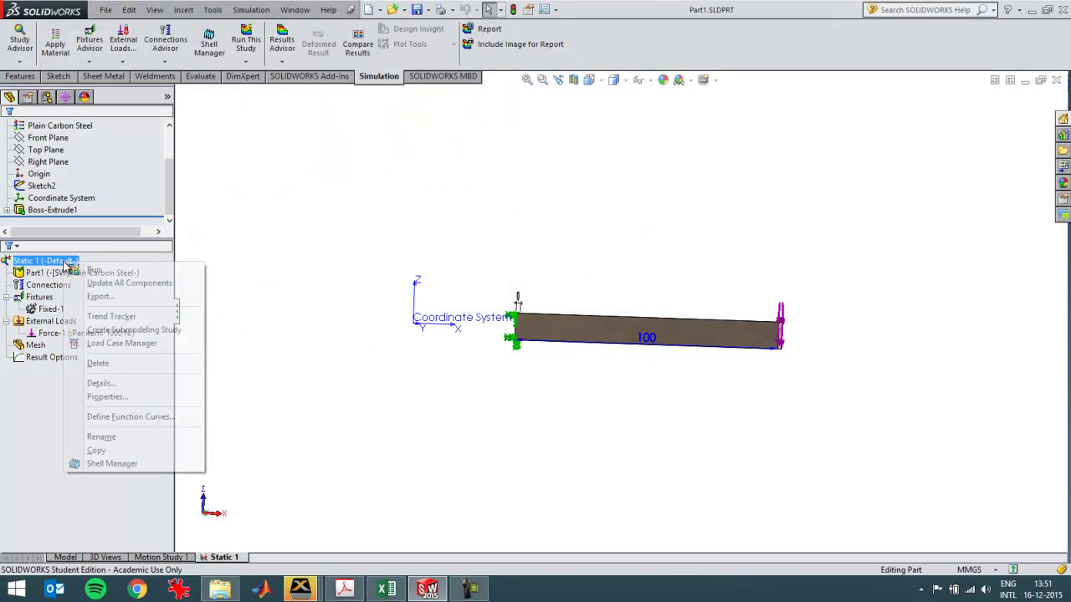
click(89, 270)
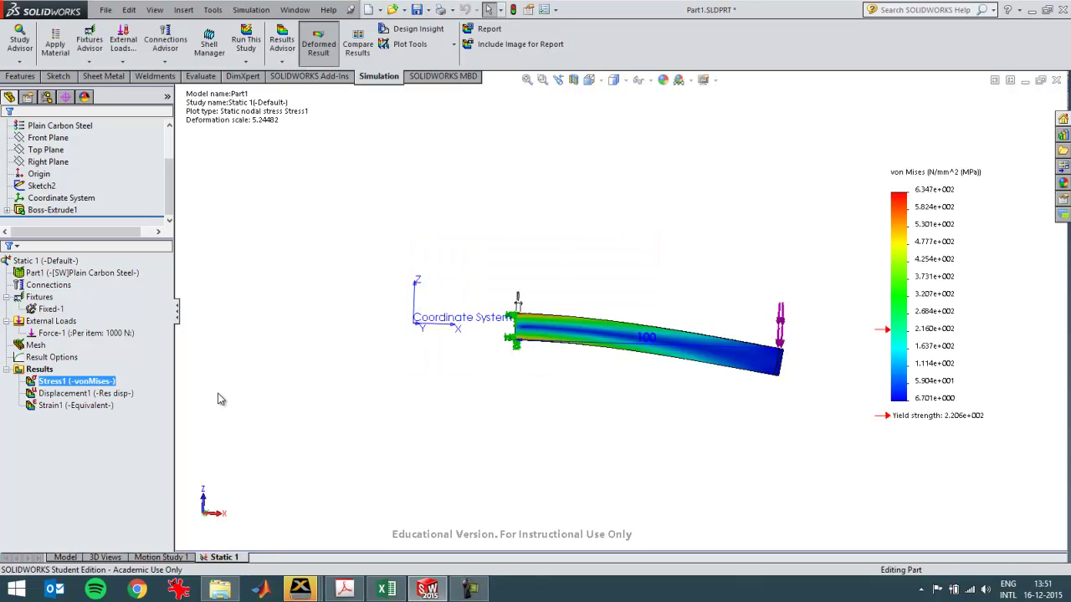
Set the Stress1 plot's boundary option to Mesh on the deformed bar
middle_drag(683, 376, 675, 420)
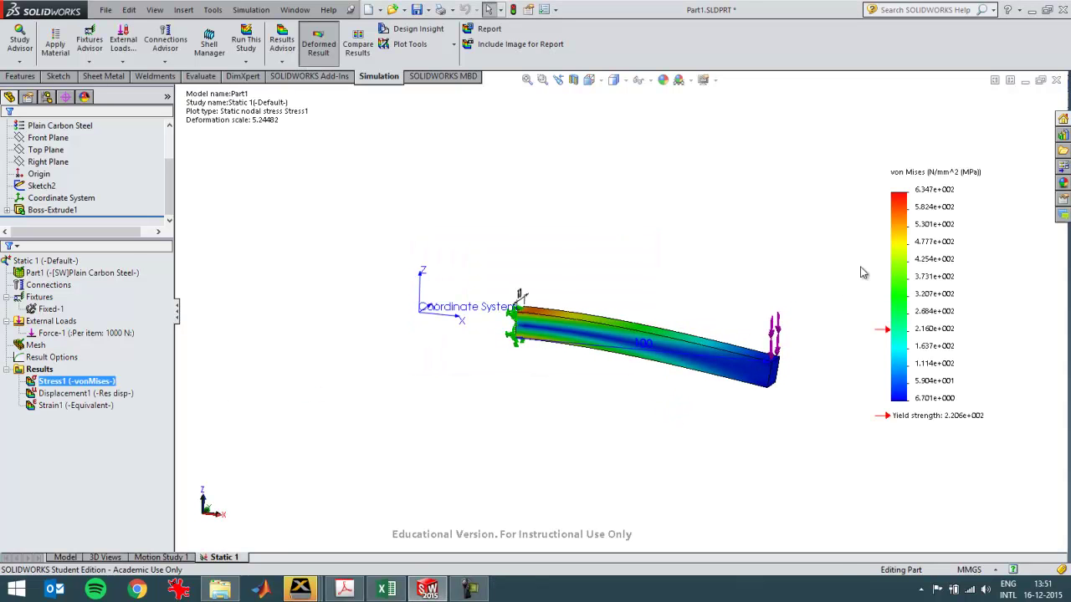
middle_drag(669, 360, 724, 425)
right_click(79, 385)
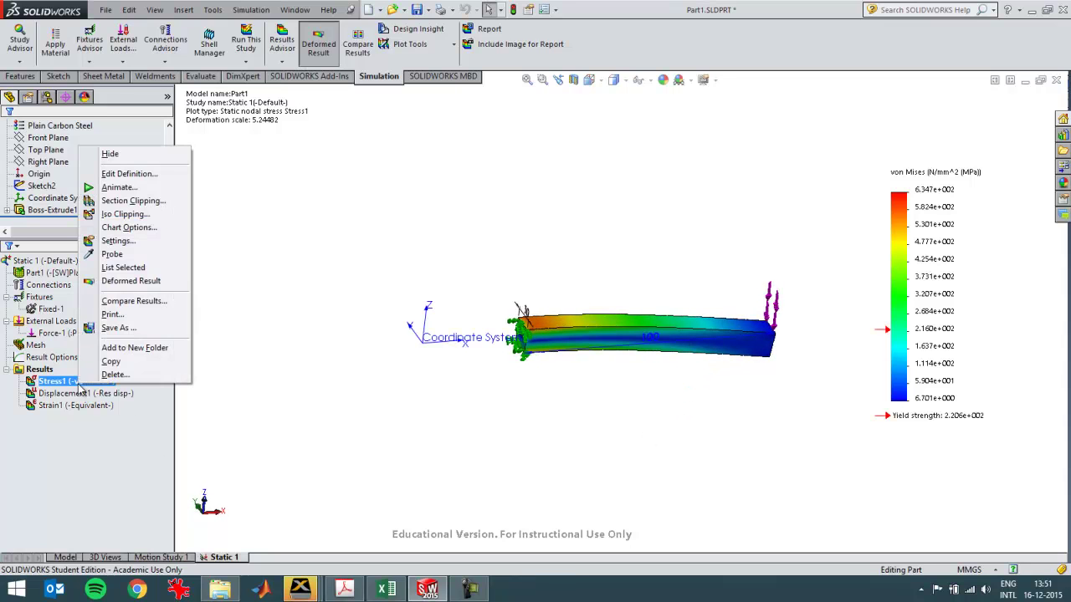
click(118, 241)
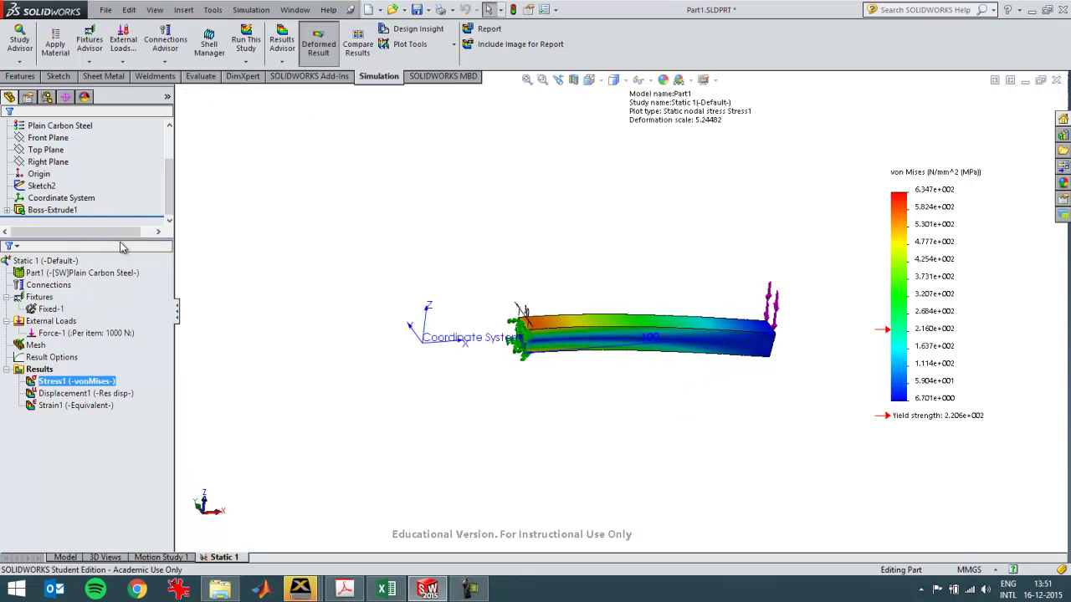
click(117, 239)
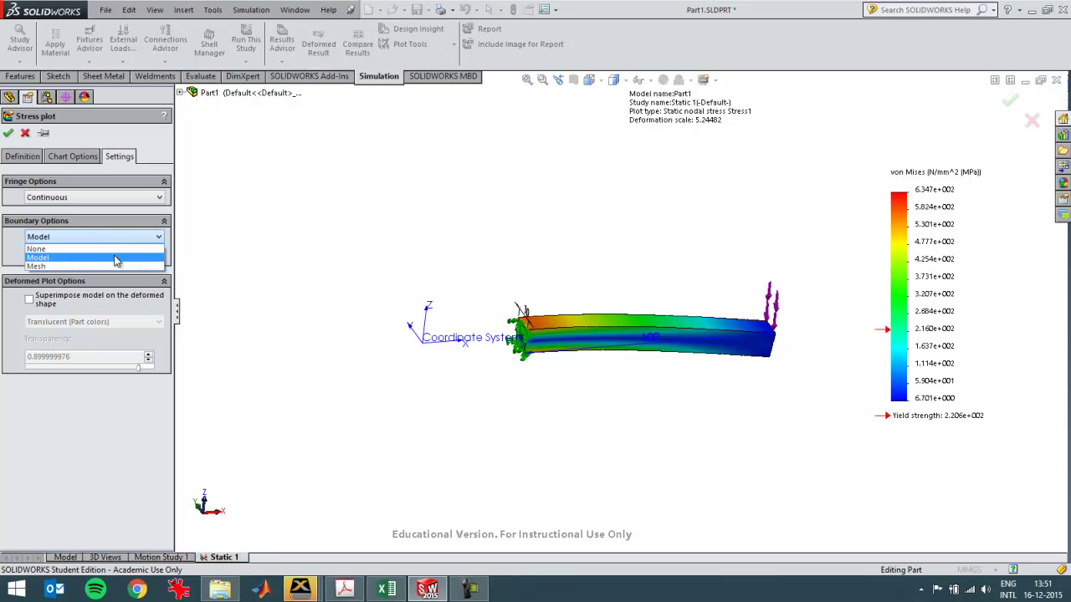
click(50, 259)
Apply the mesh outline, zoom in on the fixed end's 634.7 MPa peak, then select Part1
click(7, 133)
scroll(613, 343, down, 5)
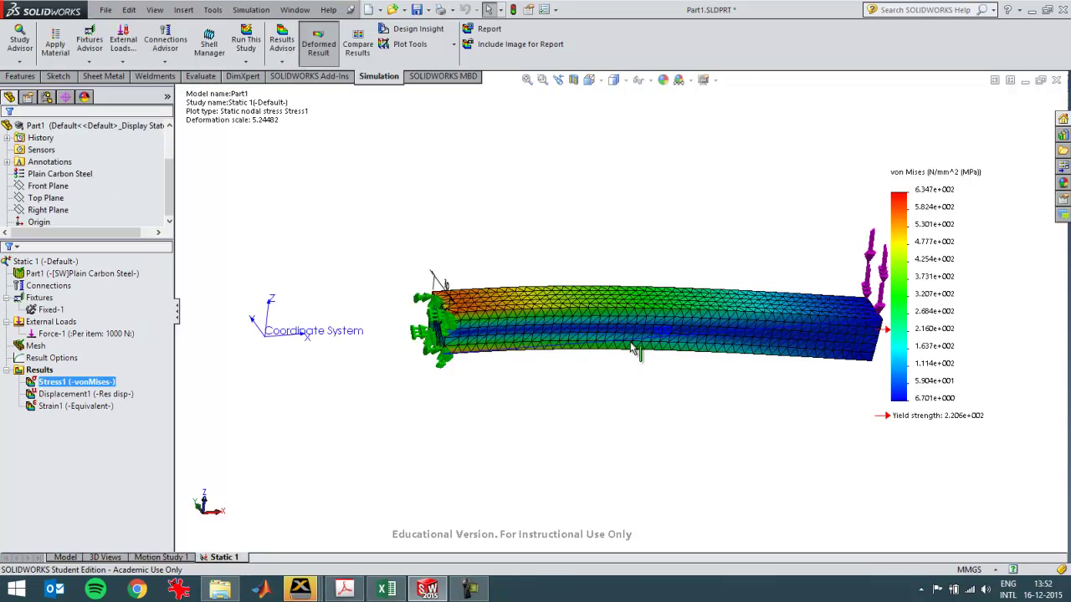
scroll(432, 305, down, 4)
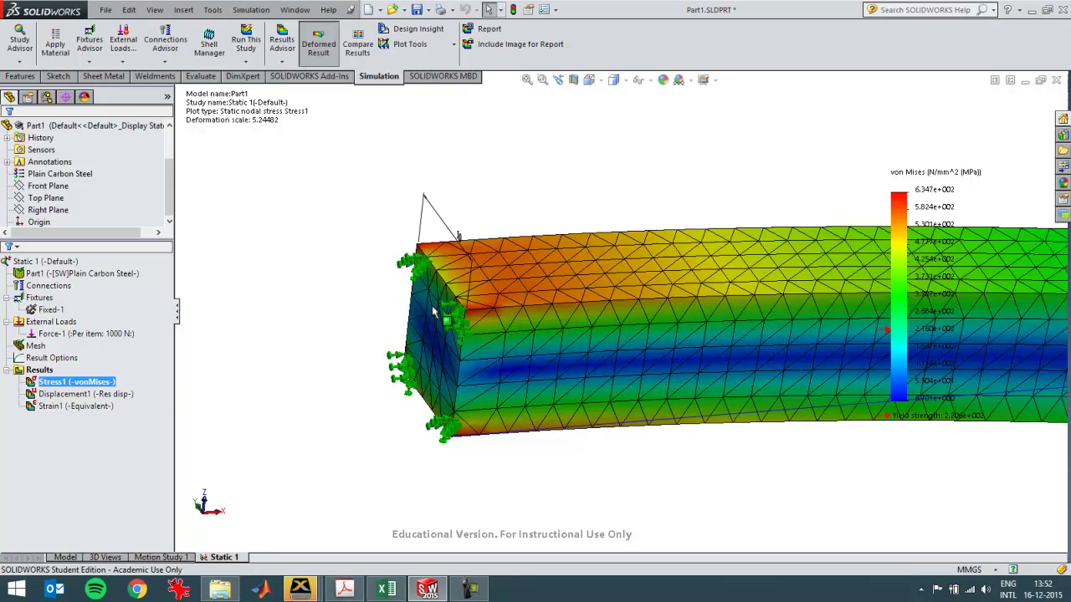
scroll(458, 311, down, 2)
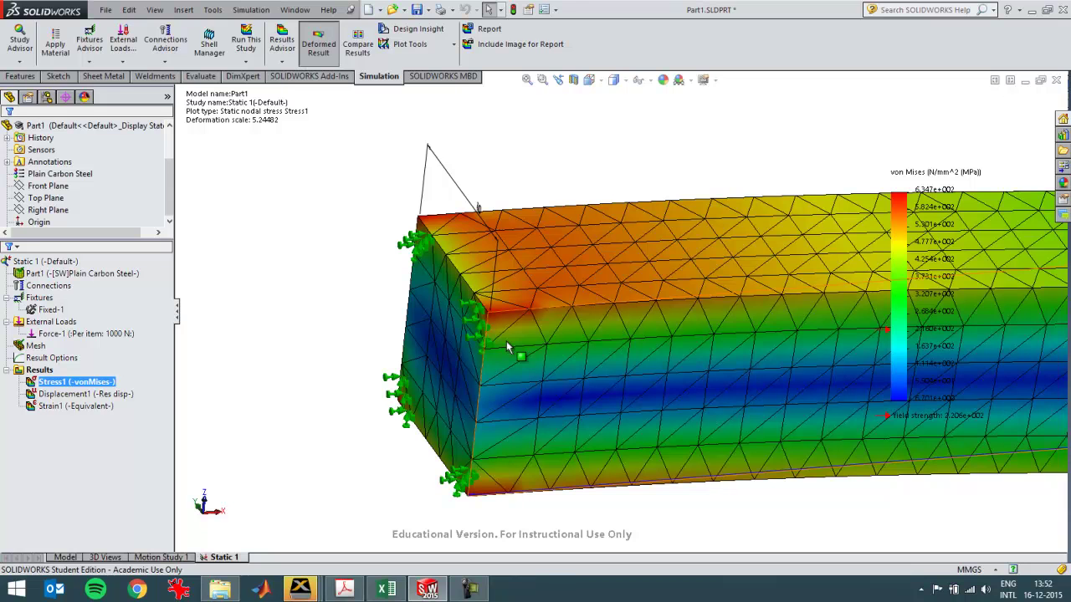
scroll(508, 334, up, 3)
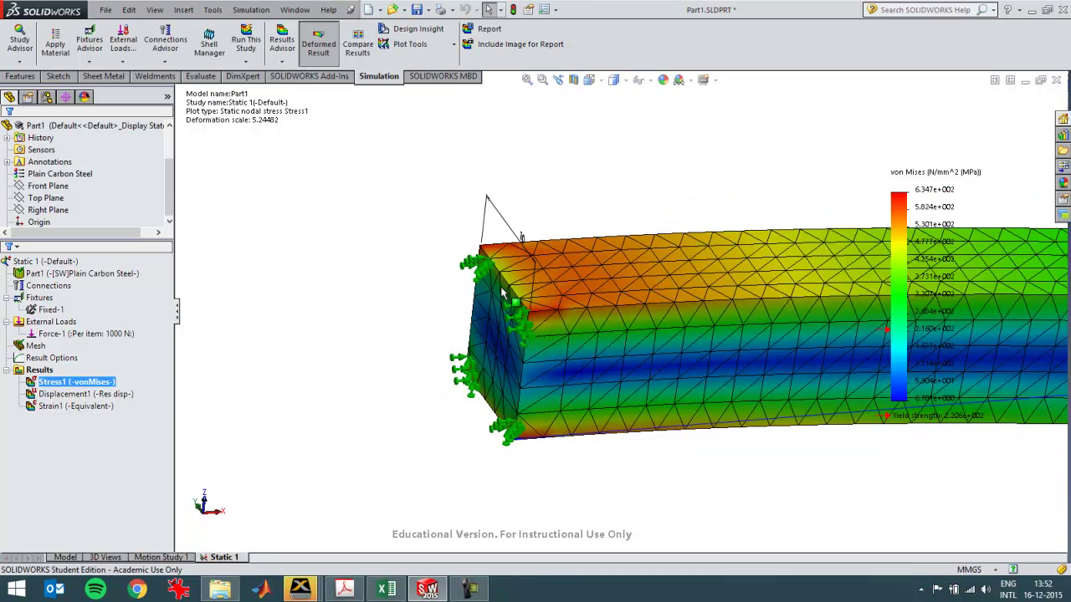
scroll(810, 325, up, 3)
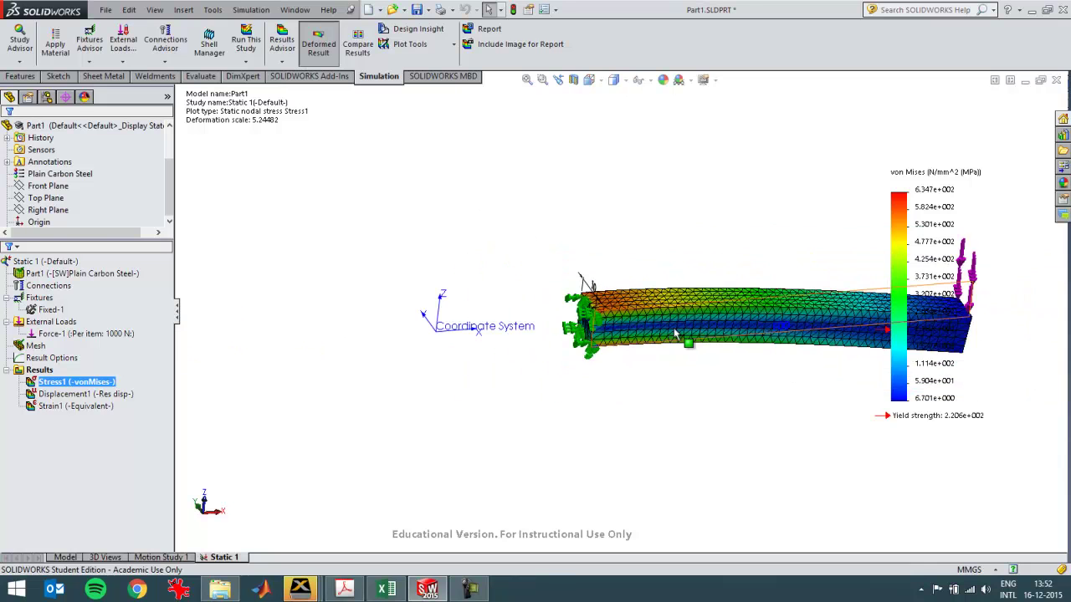
scroll(810, 324, up, 2)
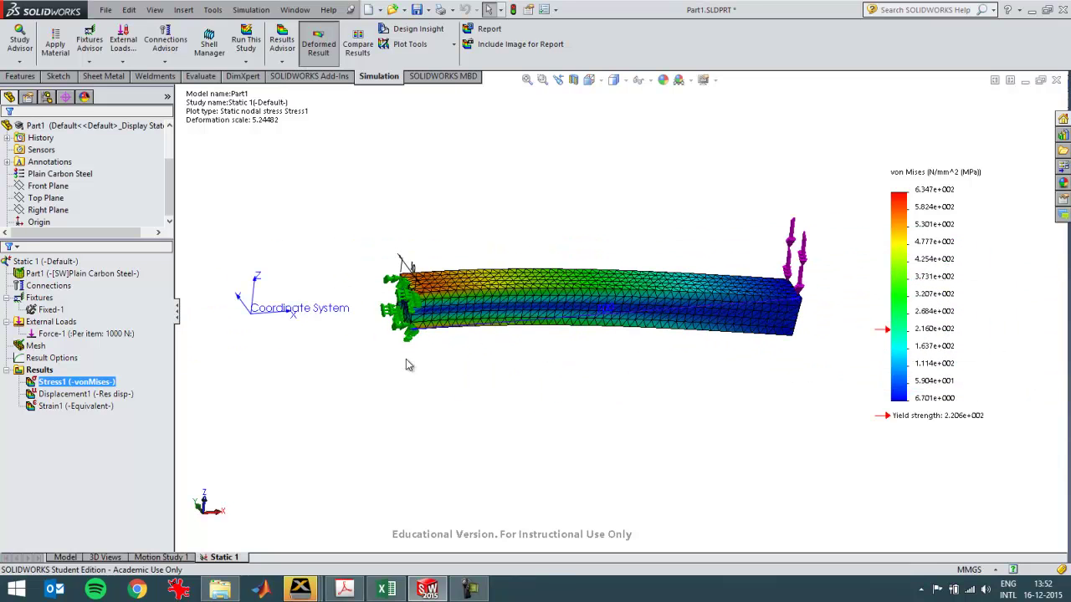
click(87, 395)
click(80, 274)
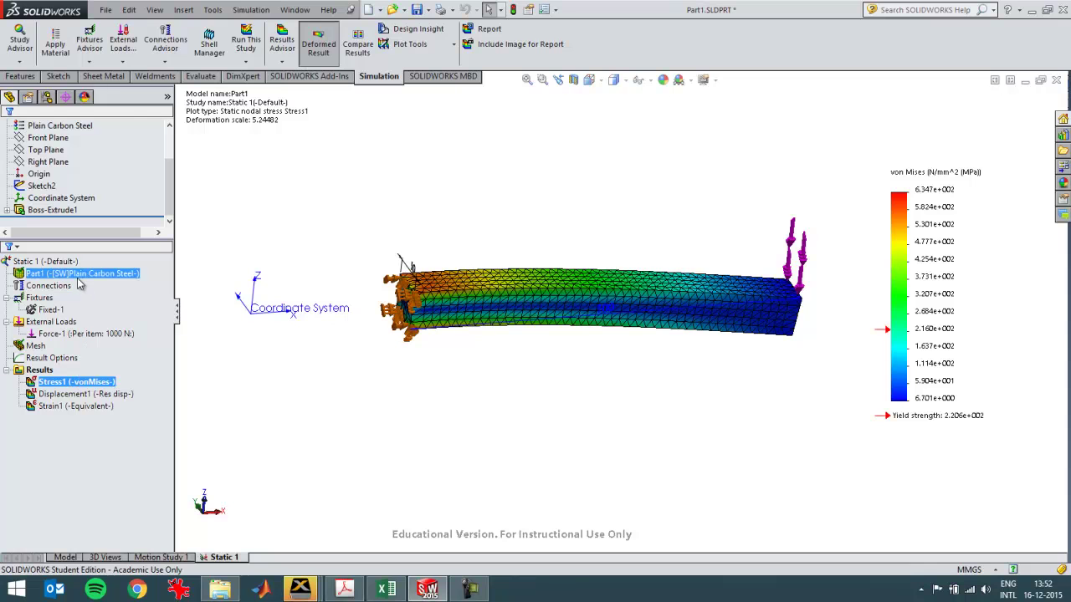
Apply the custom-steel library's Plain Carbon Steel (Poisson's ratio 0) to Part1 and close the dialog
right_click(78, 277)
click(107, 287)
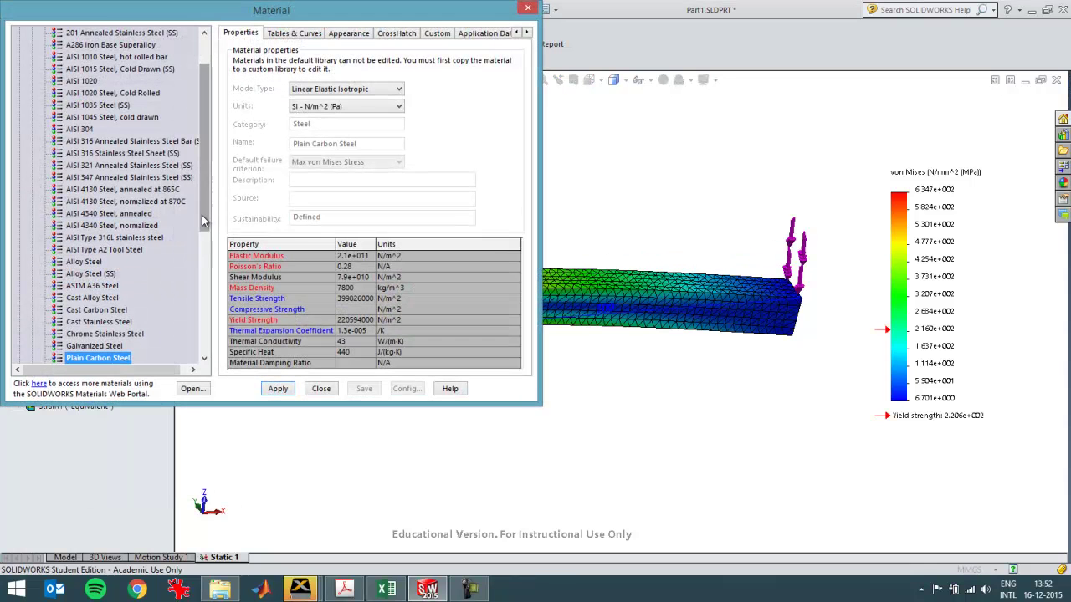
drag(204, 221, 204, 342)
click(19, 358)
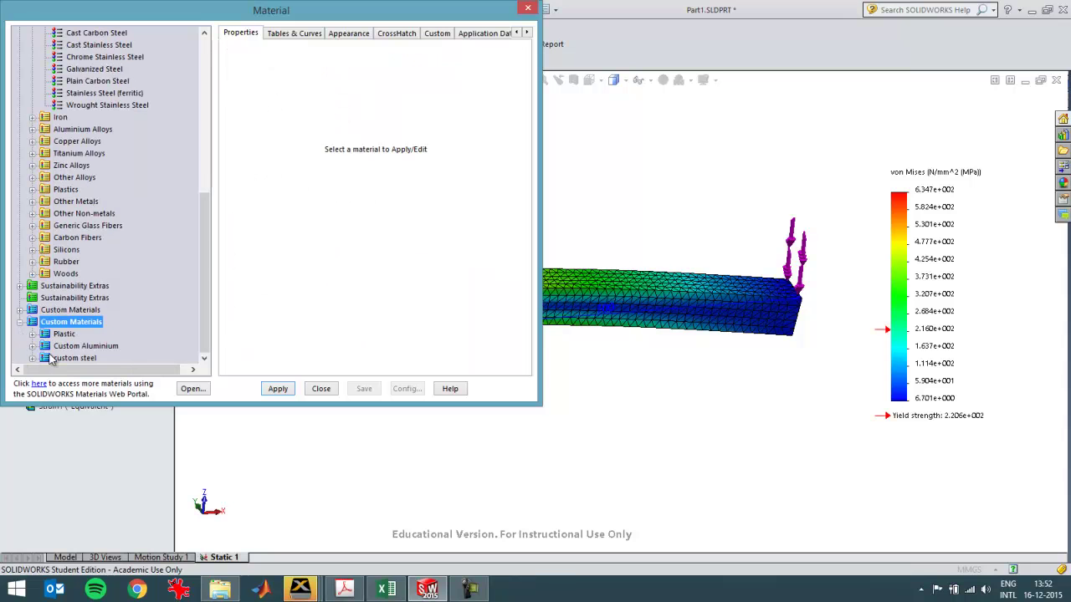
click(35, 361)
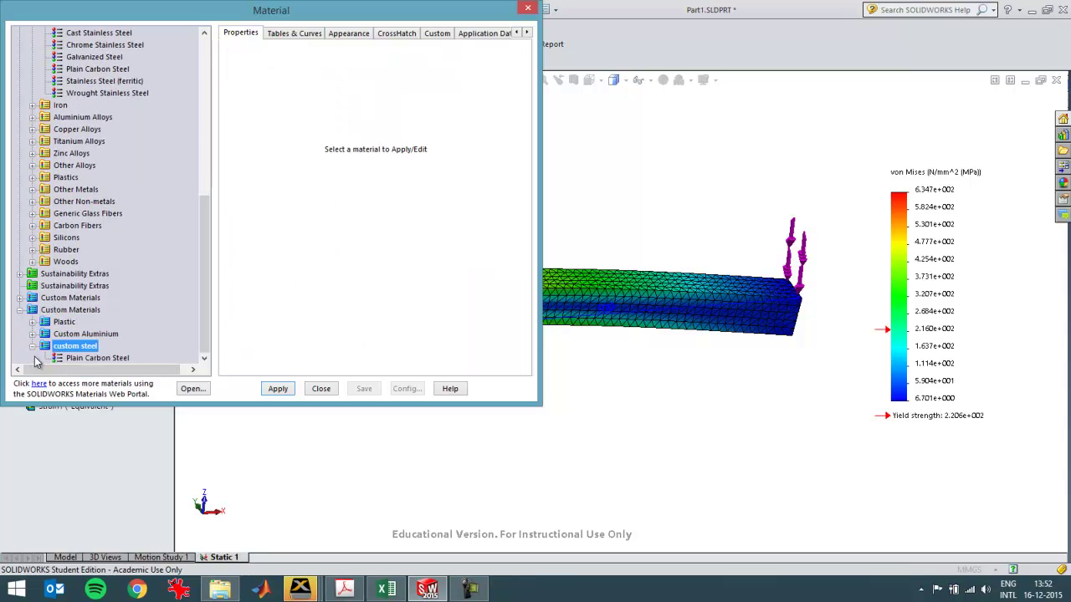
click(81, 358)
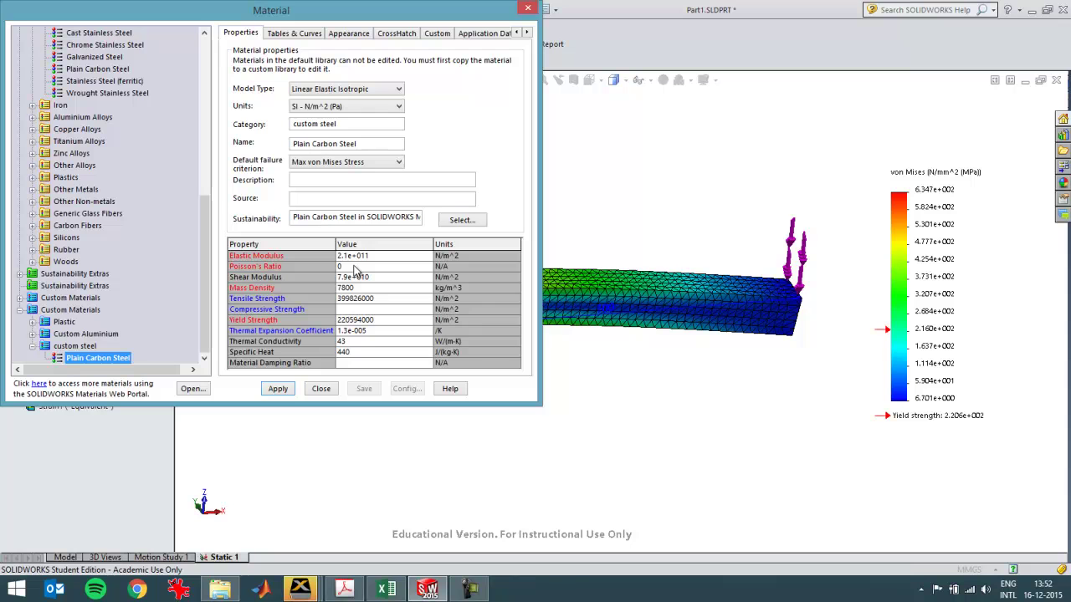
click(277, 388)
click(326, 388)
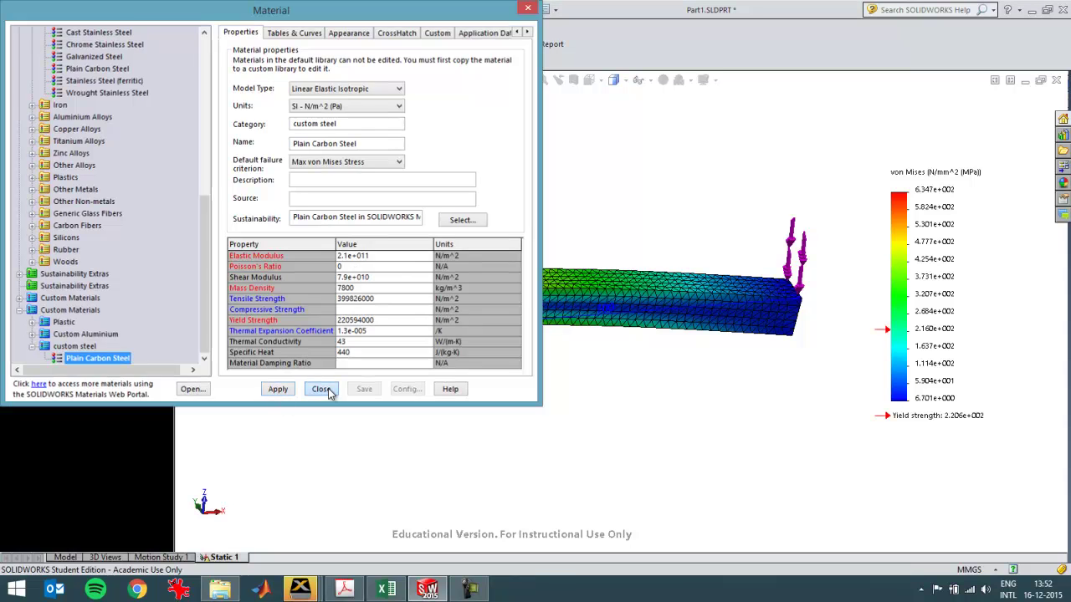
Recreate the mesh with the density slider moved toward Fine
right_click(36, 346)
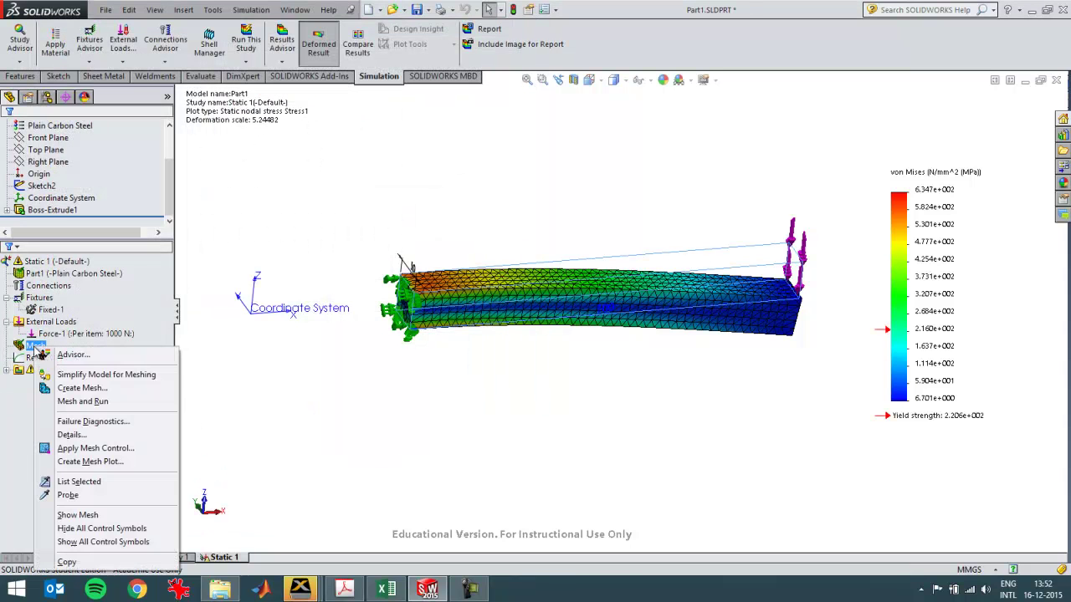
click(75, 388)
drag(100, 171, 117, 172)
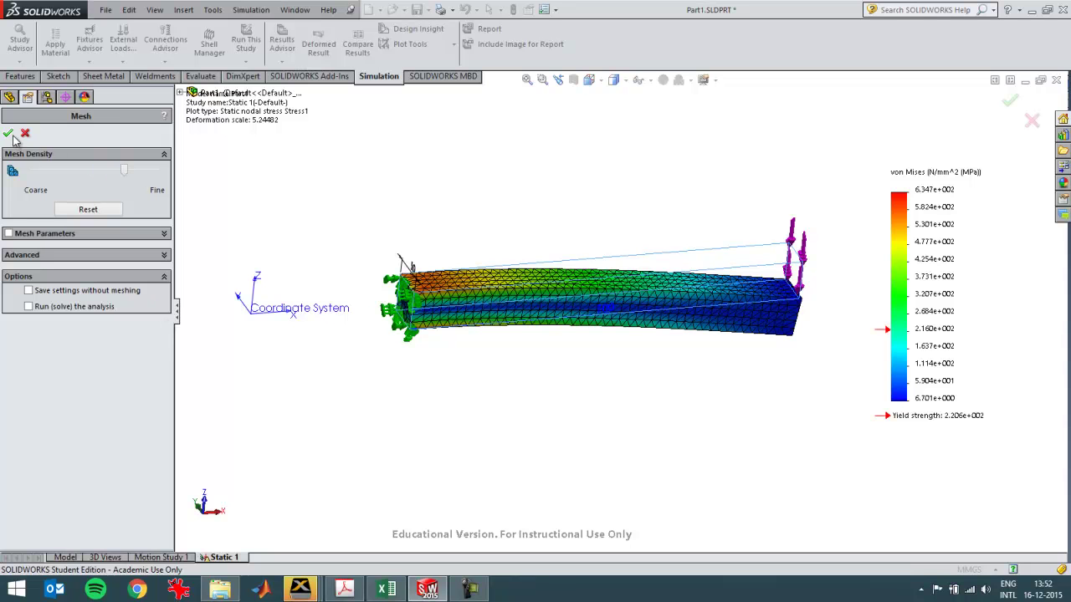
click(9, 134)
Re-run Static 1, giving a von Mises peak of 616.9 MPa
click(61, 263)
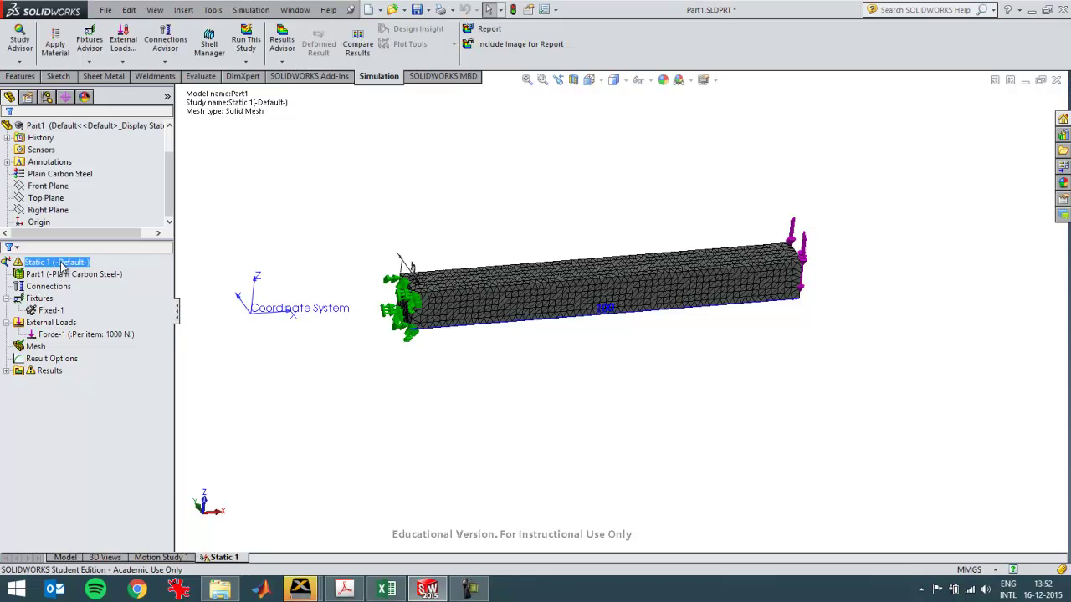
right_click(62, 266)
click(98, 287)
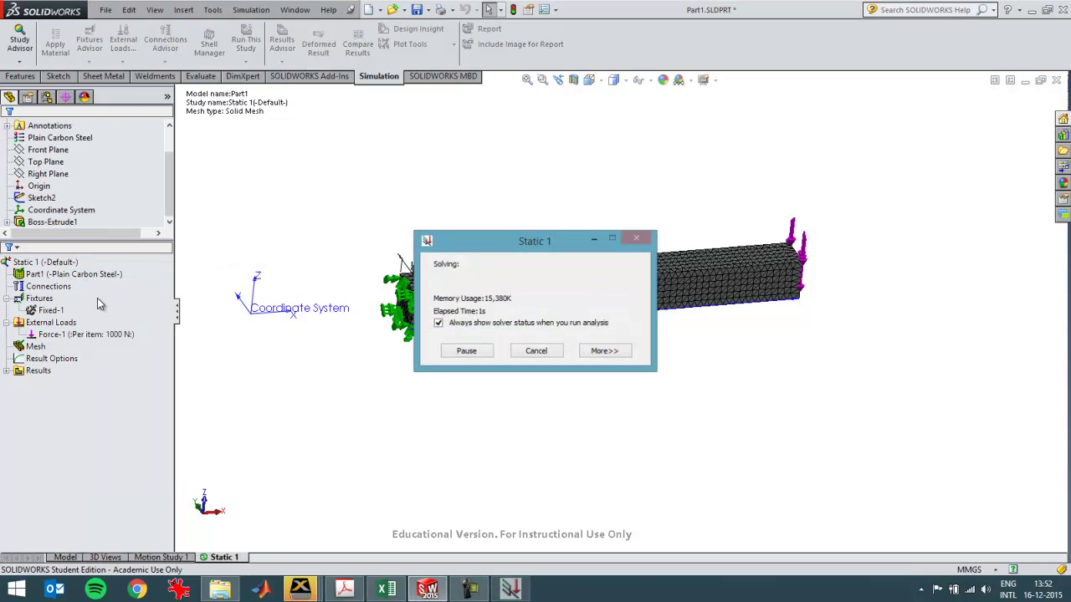
middle_drag(597, 327, 499, 341)
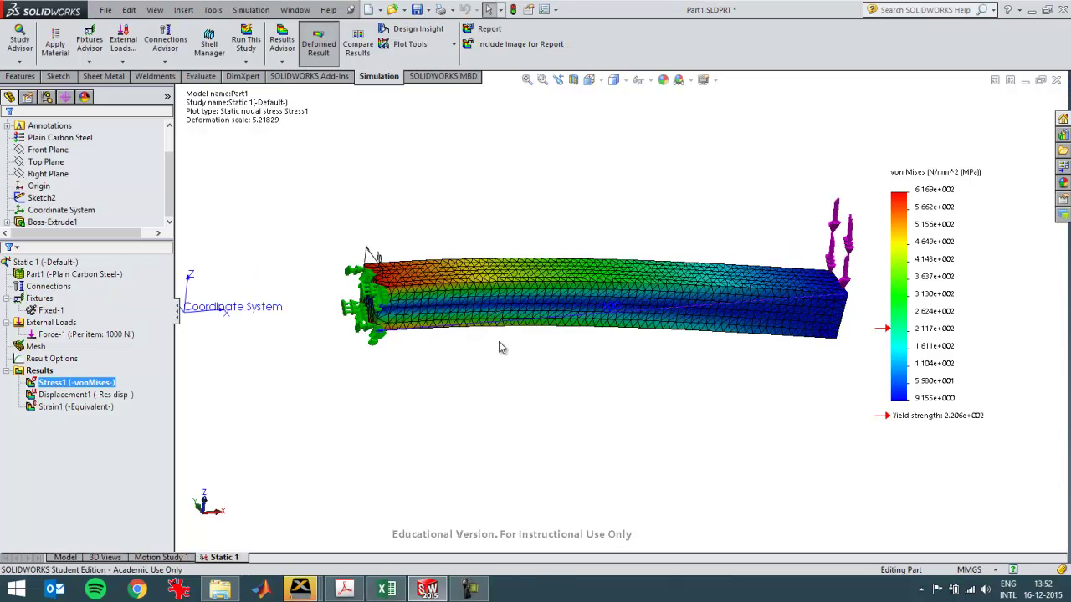
Probe a fixed-end corner node (616.6 MPa von Mises), then select the 10 mm top edge
scroll(289, 325, down, 5)
scroll(640, 225, down, 3)
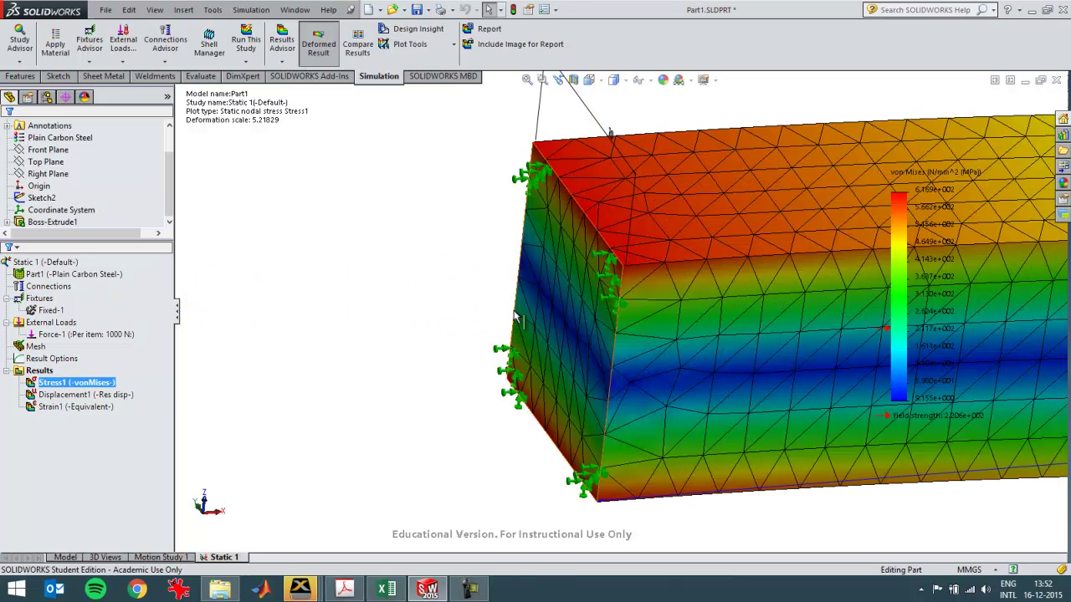
right_click(75, 386)
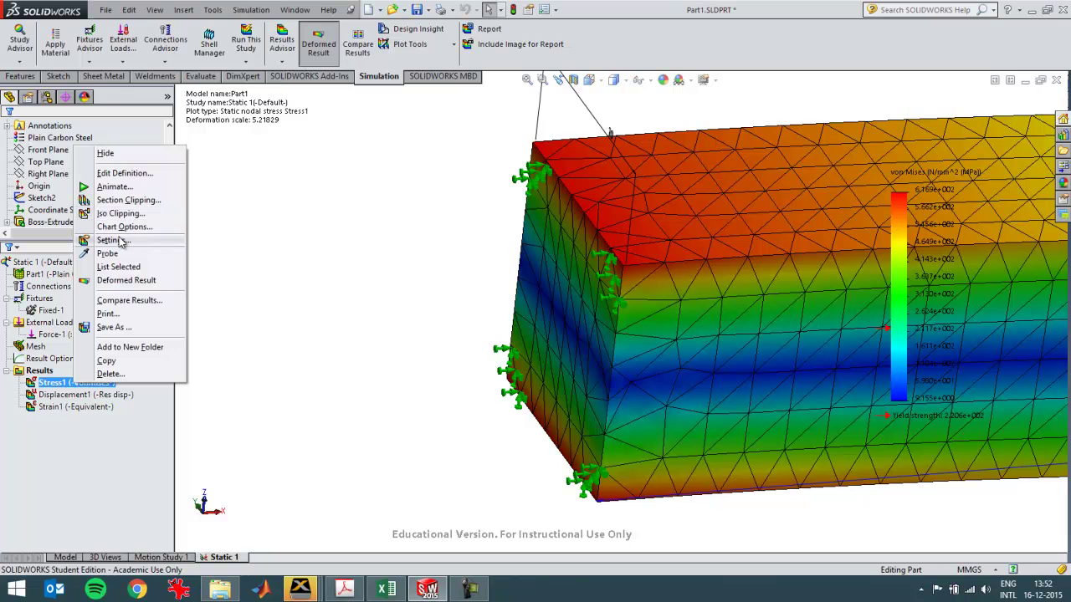
click(108, 252)
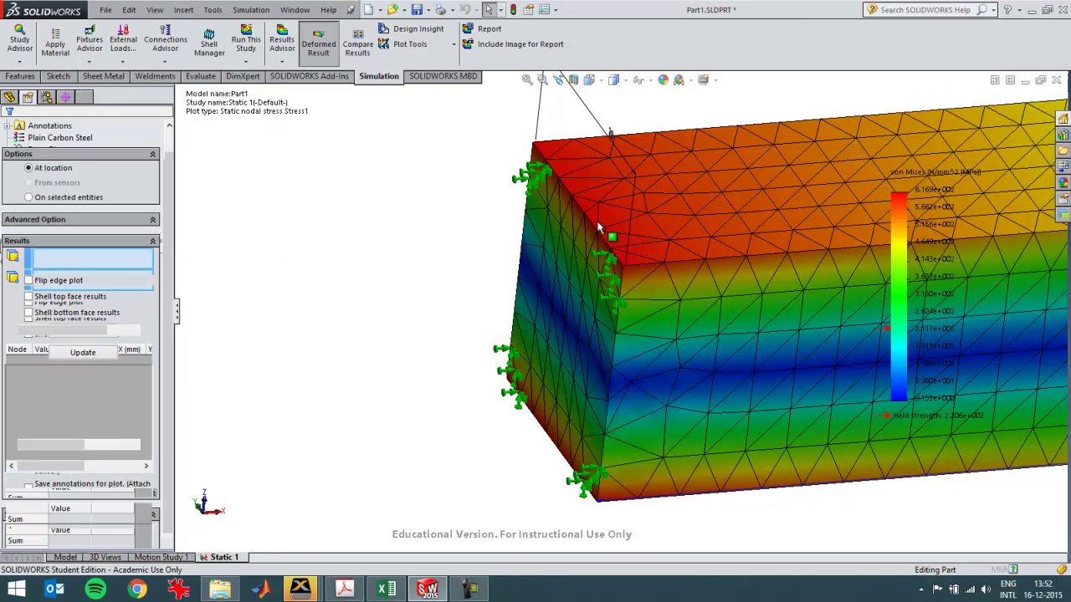
click(593, 226)
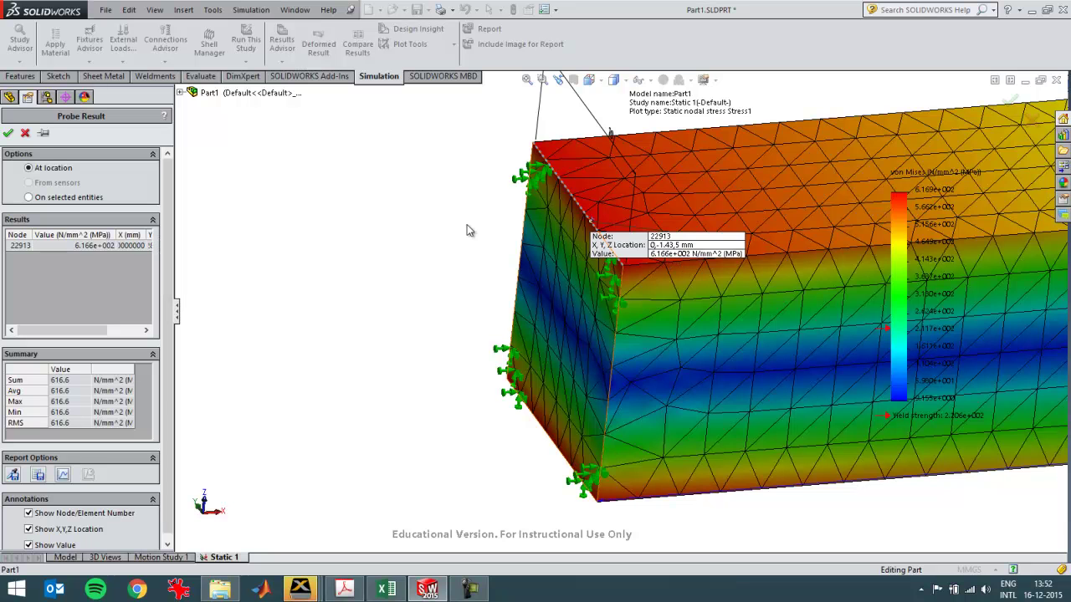
click(25, 135)
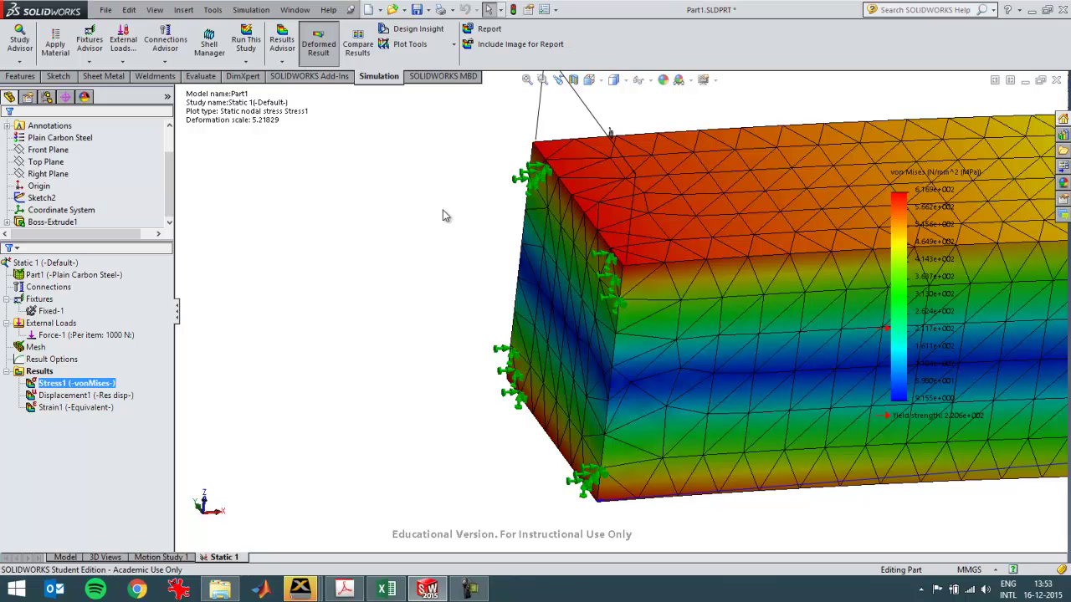
click(585, 219)
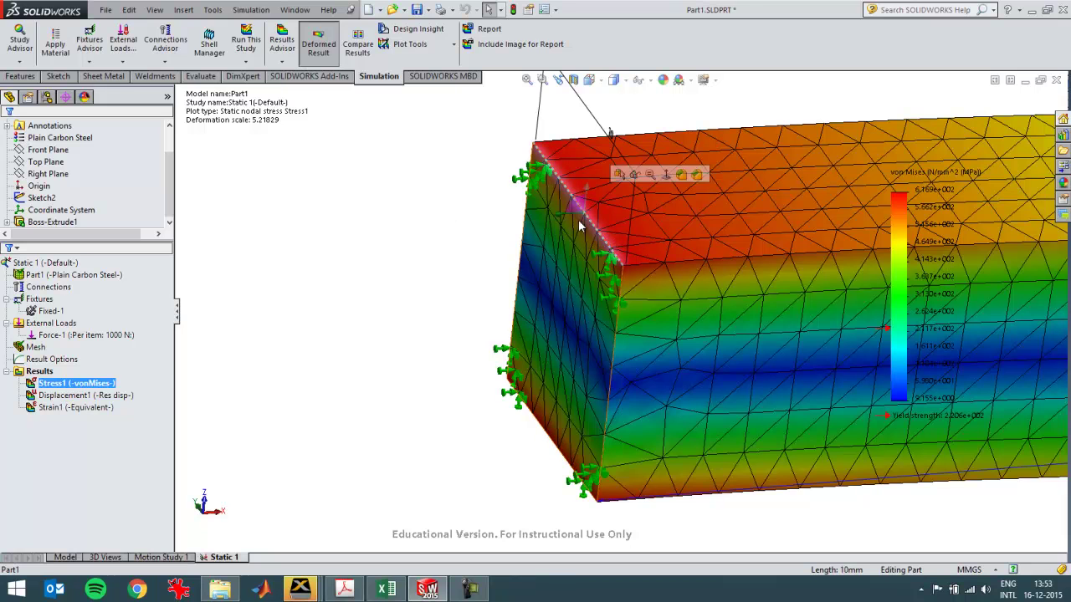
Plot von Mises stress along the fixed-end top edge (max 616.87 MPa), then view Excel's 600 N/mm² hand result
right_click(50, 383)
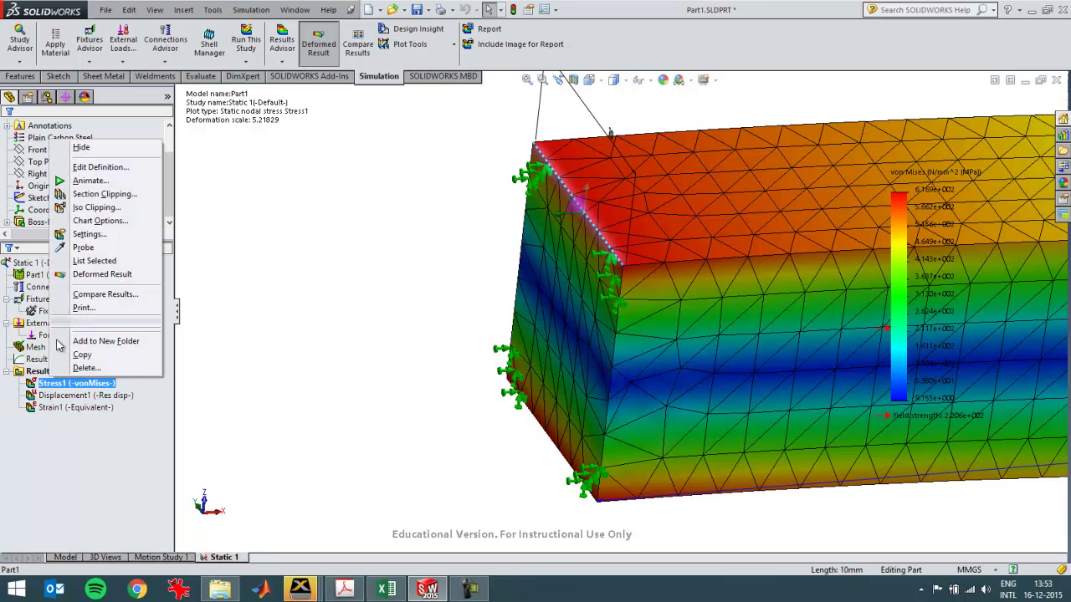
click(74, 249)
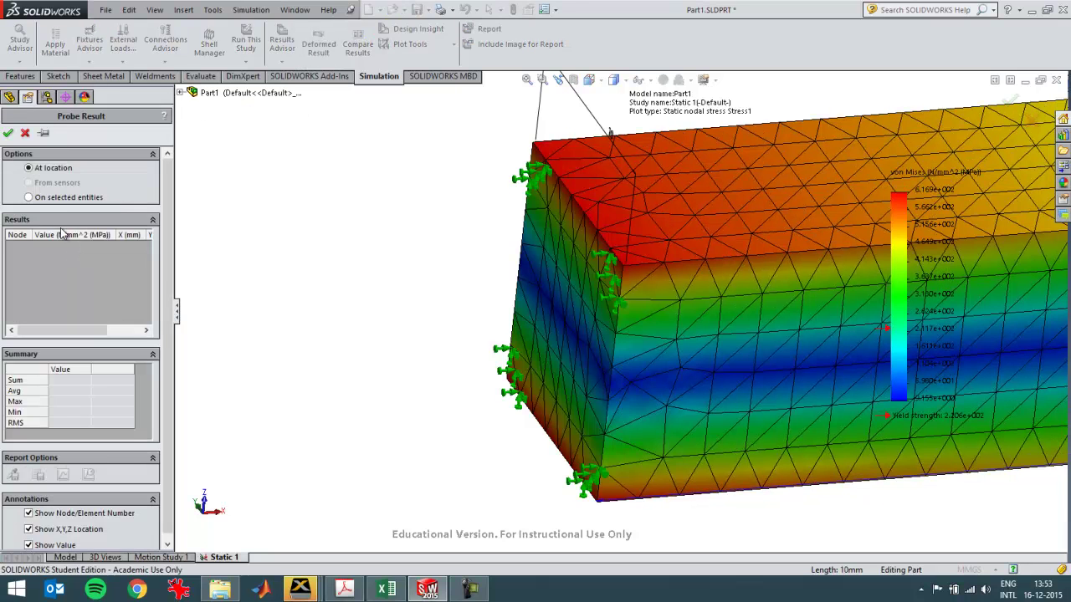
click(100, 198)
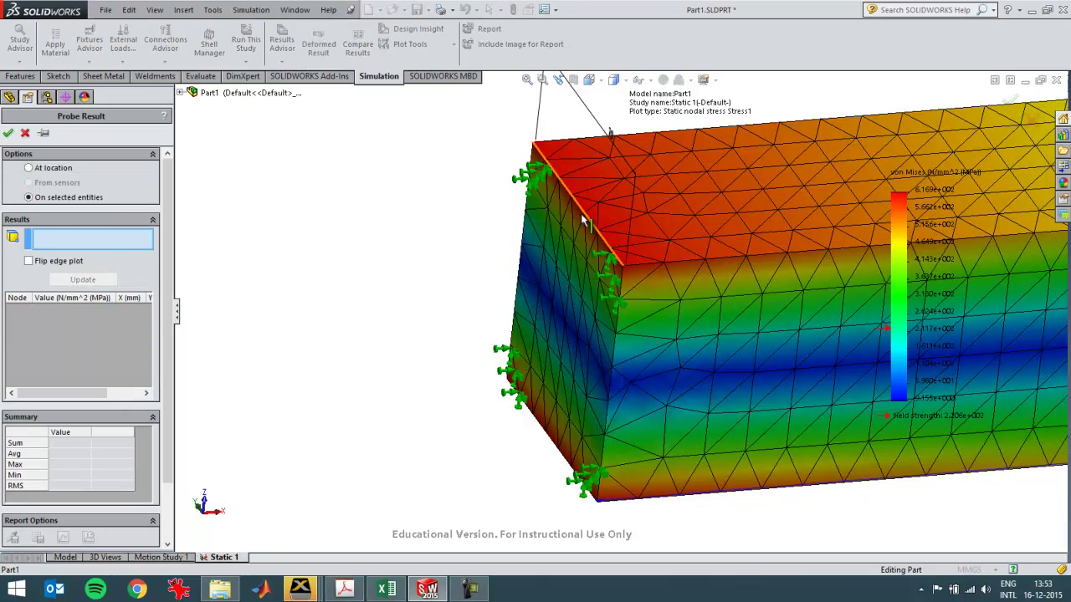
click(76, 280)
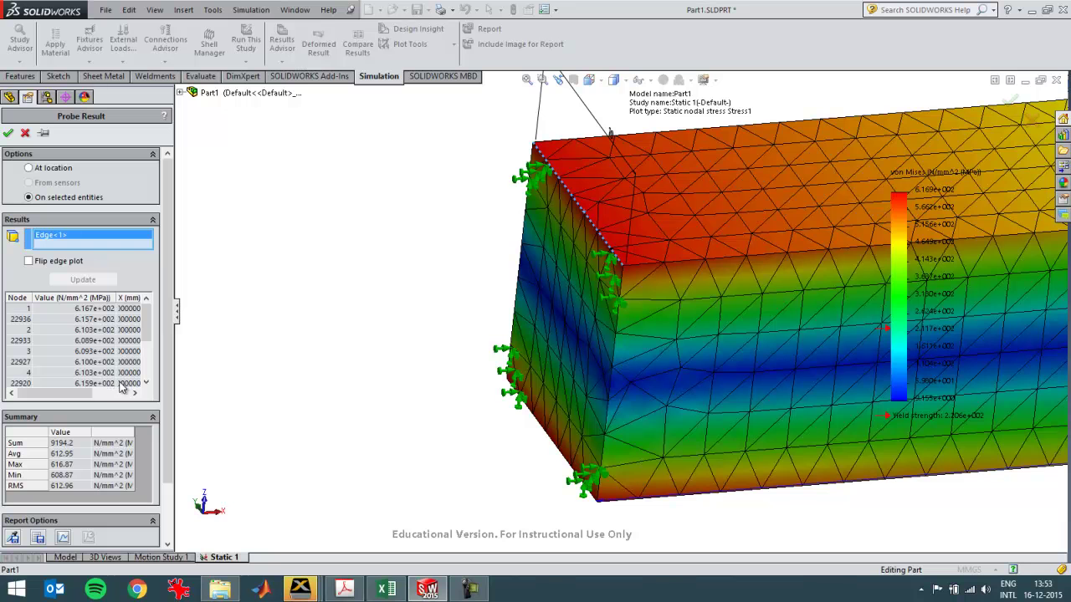
click(63, 538)
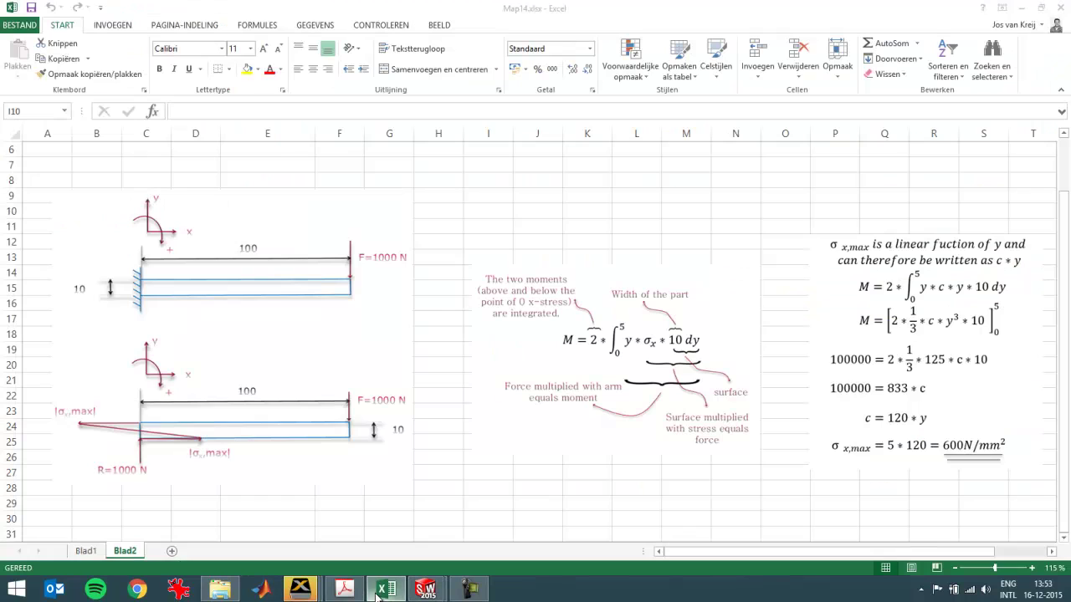
click(386, 589)
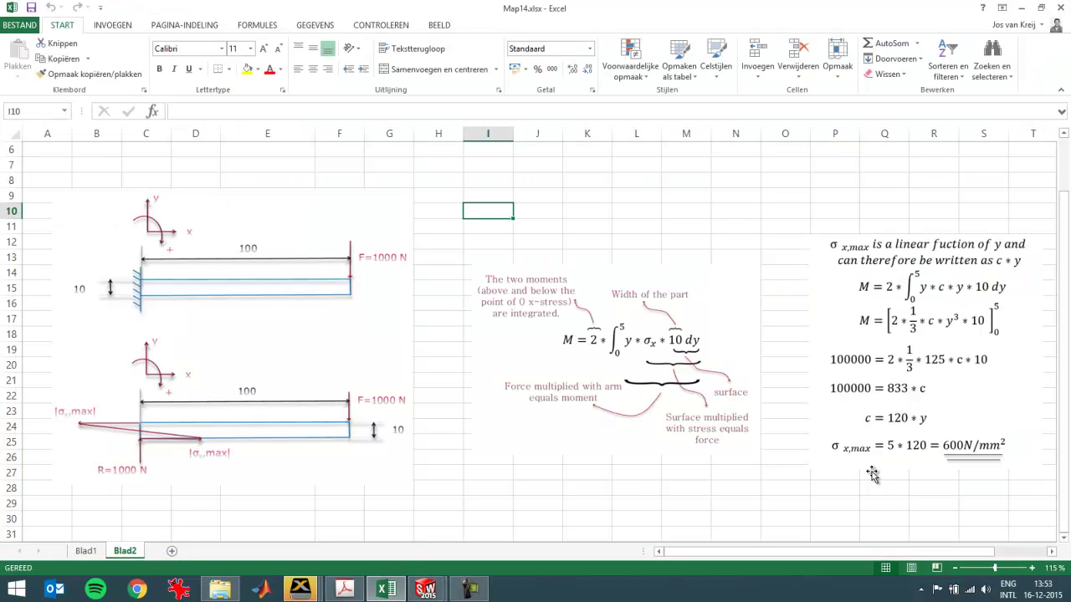